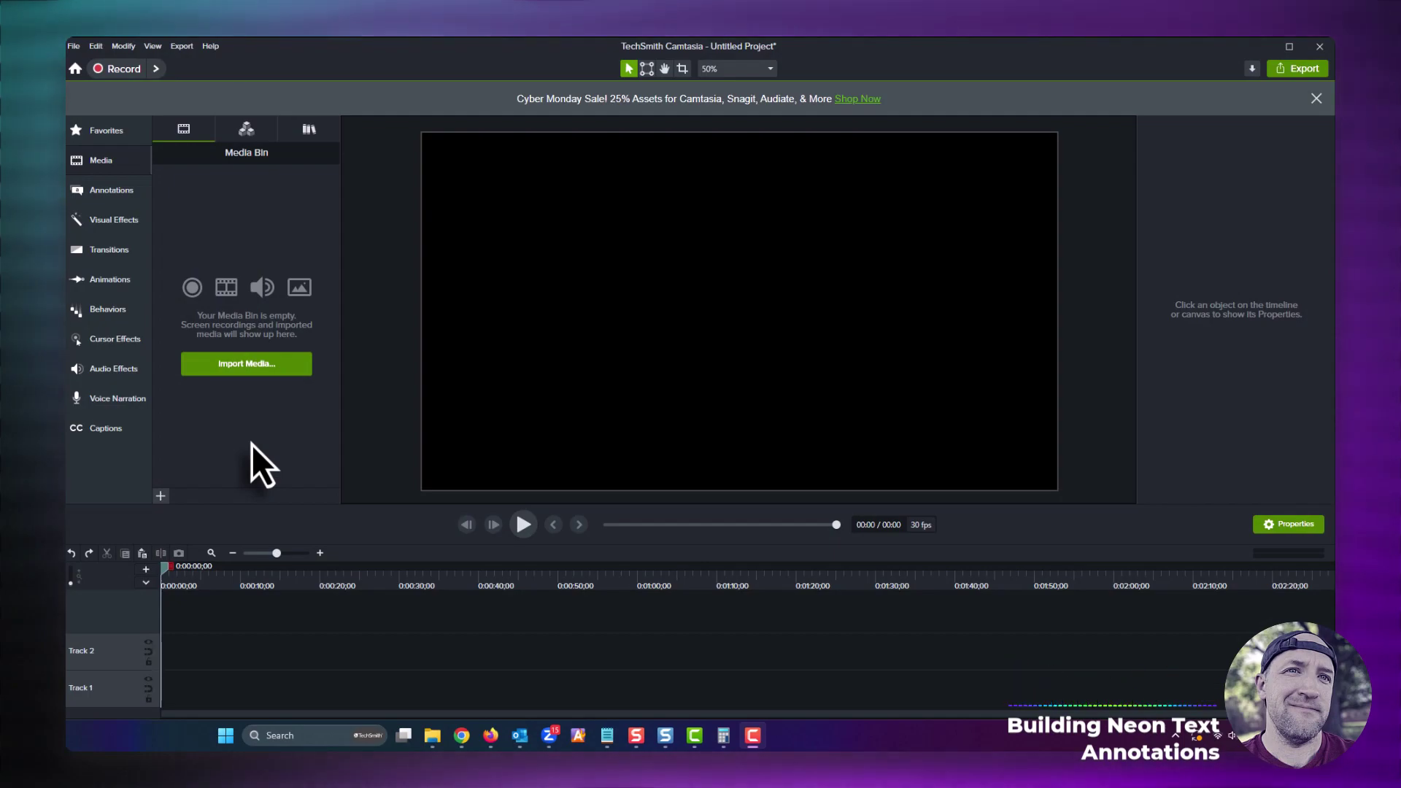
Step: Add a plain text callout at the playhead and replace its text with 'Neon Text'
left_click(141, 194)
right_click(187, 345)
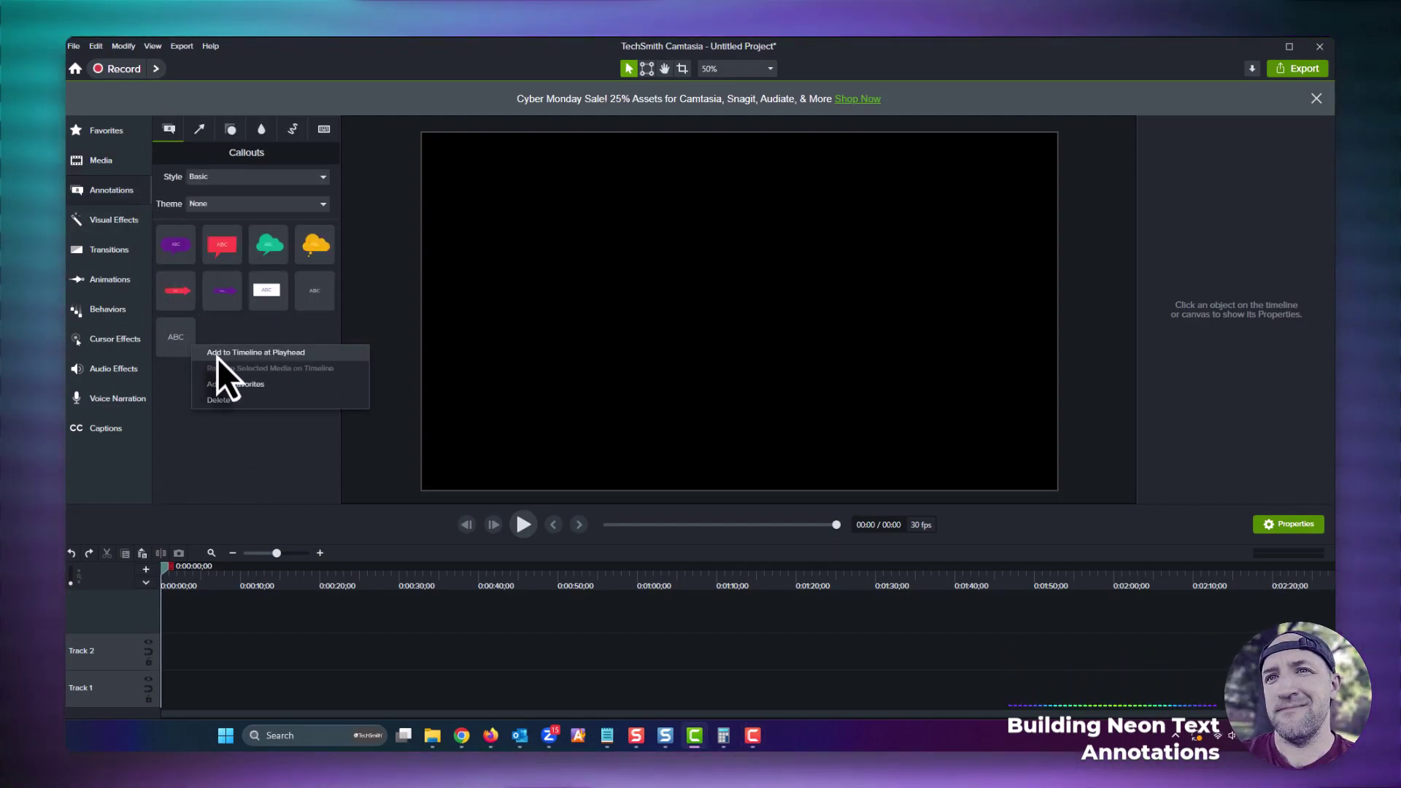
left_click(218, 358)
double_click(720, 316)
type("Neon Text")
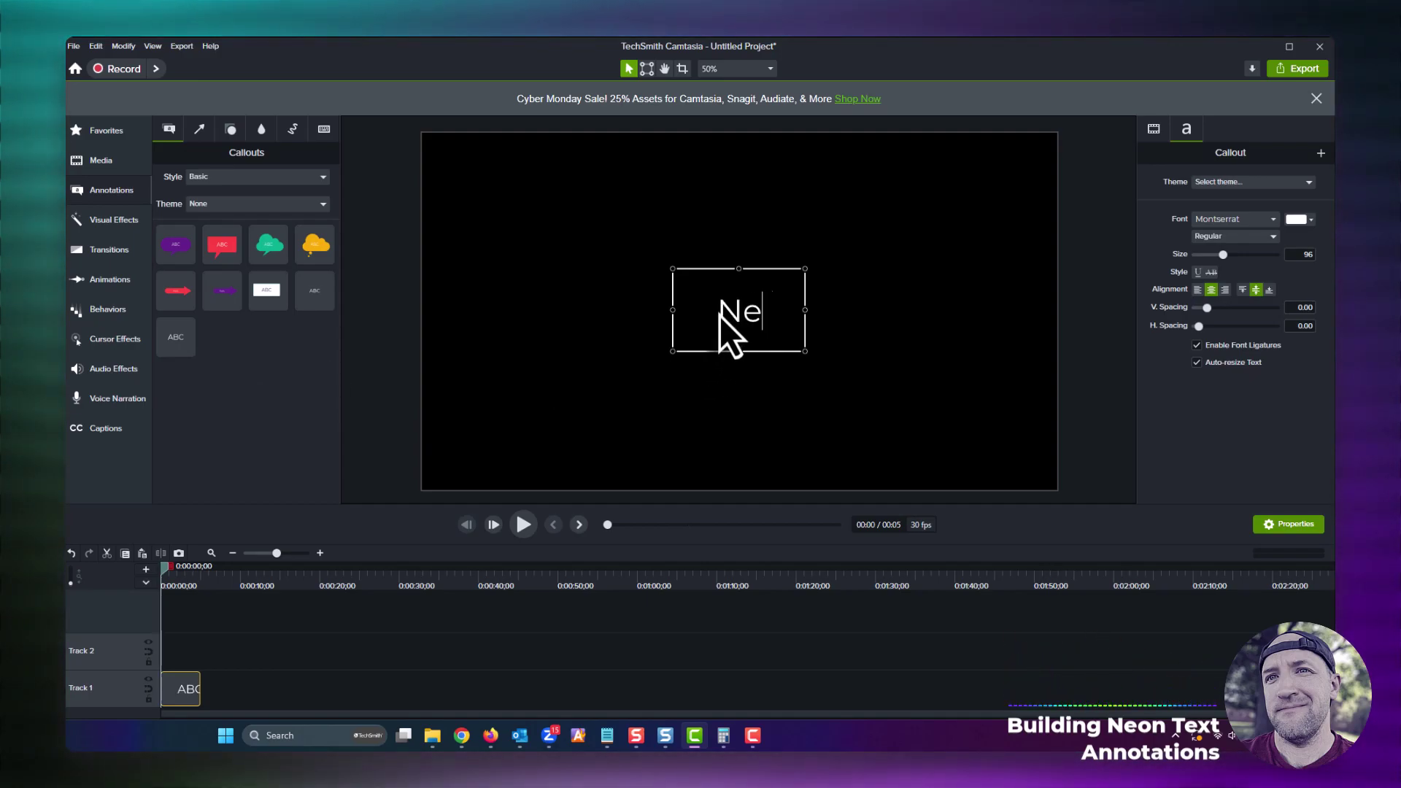
Step: Set the Neon Text callout to Montserrat ExtraBold at size 340
left_click(800, 612)
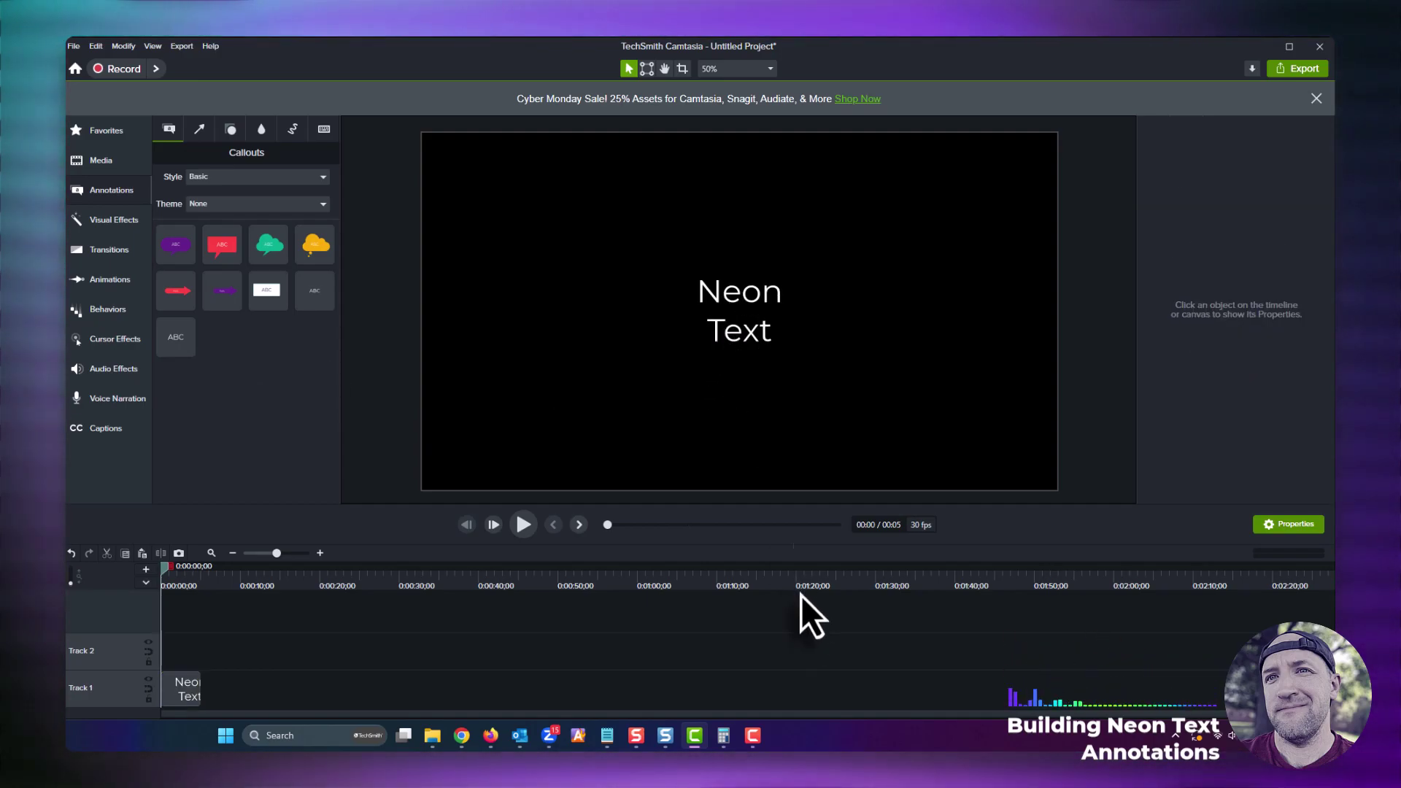
left_click(746, 326)
left_click(1249, 222)
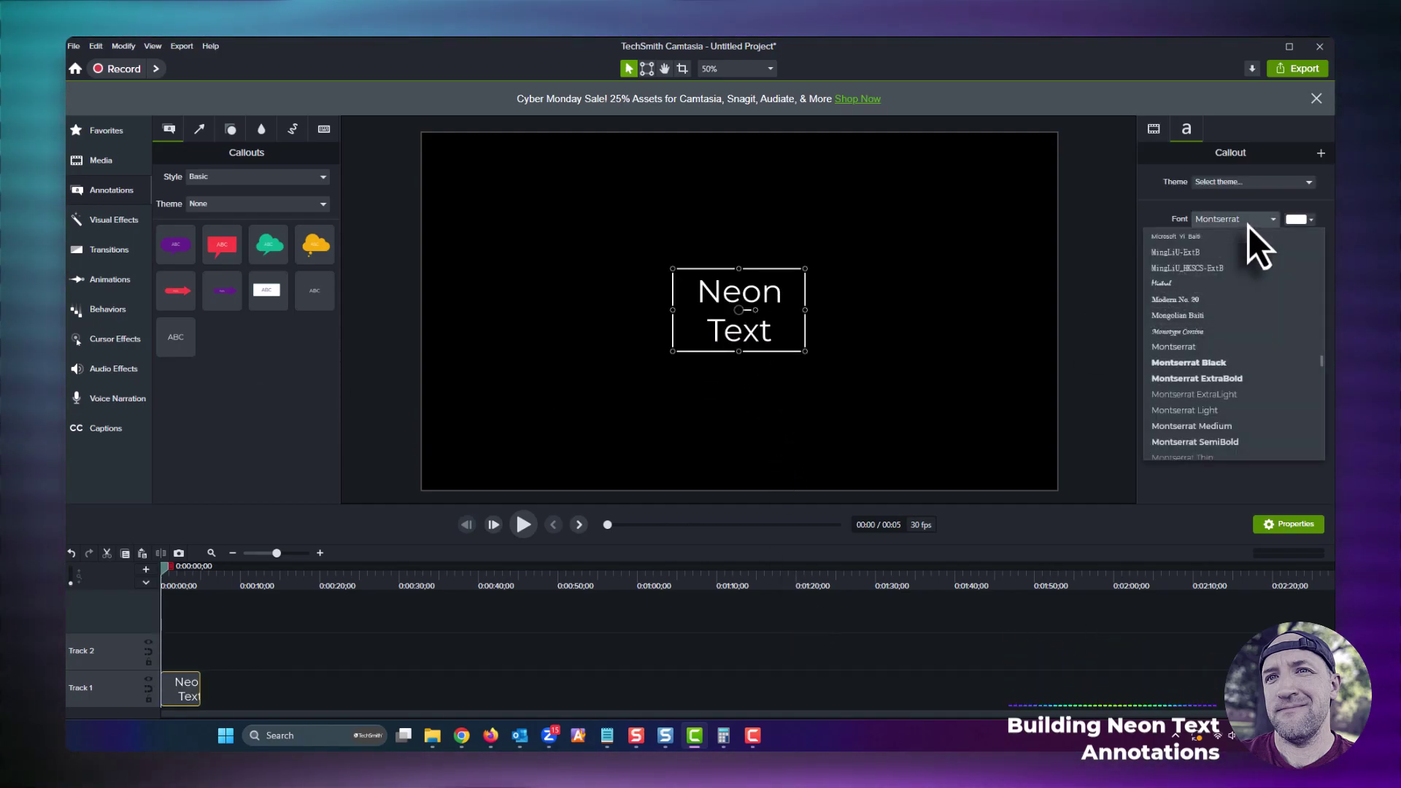
left_click(1261, 383)
left_click_drag(1224, 255, 1257, 256)
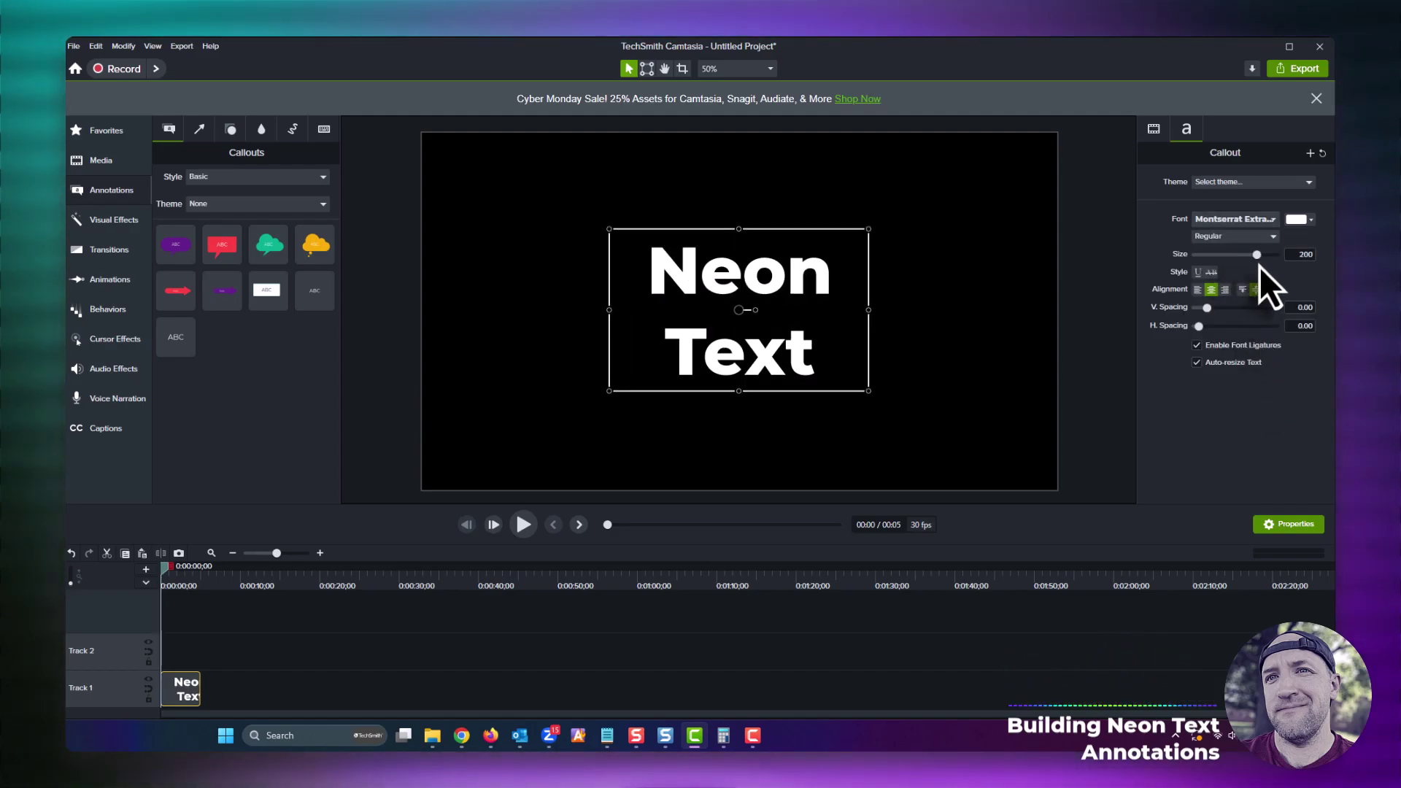
right_click(759, 271)
left_click(811, 426)
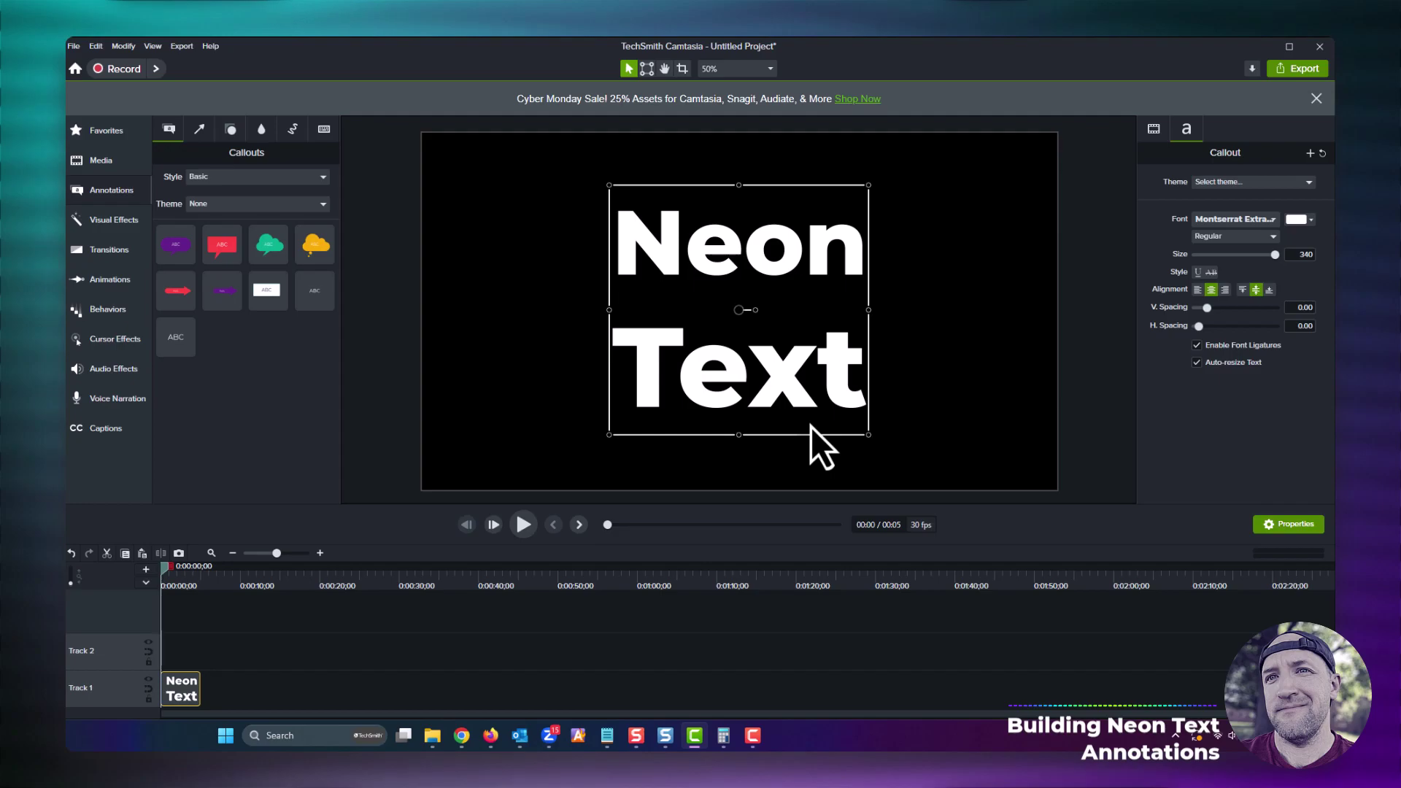
Step: Apply a white Border effect to the Neon Text clip with Use Alpha and thickness 25
left_click(136, 232)
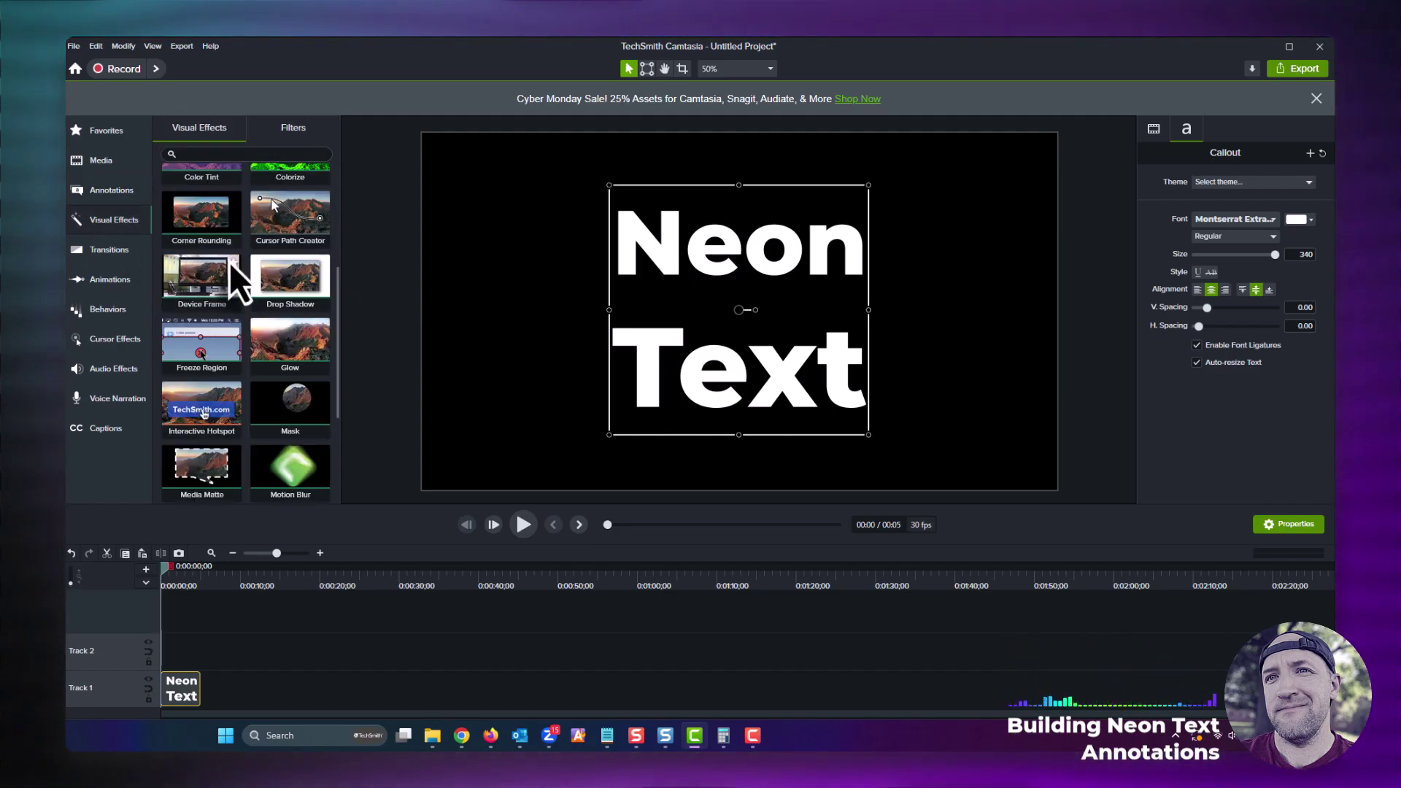
scroll(229, 262, "up", 3)
left_click_drag(230, 261, 189, 695)
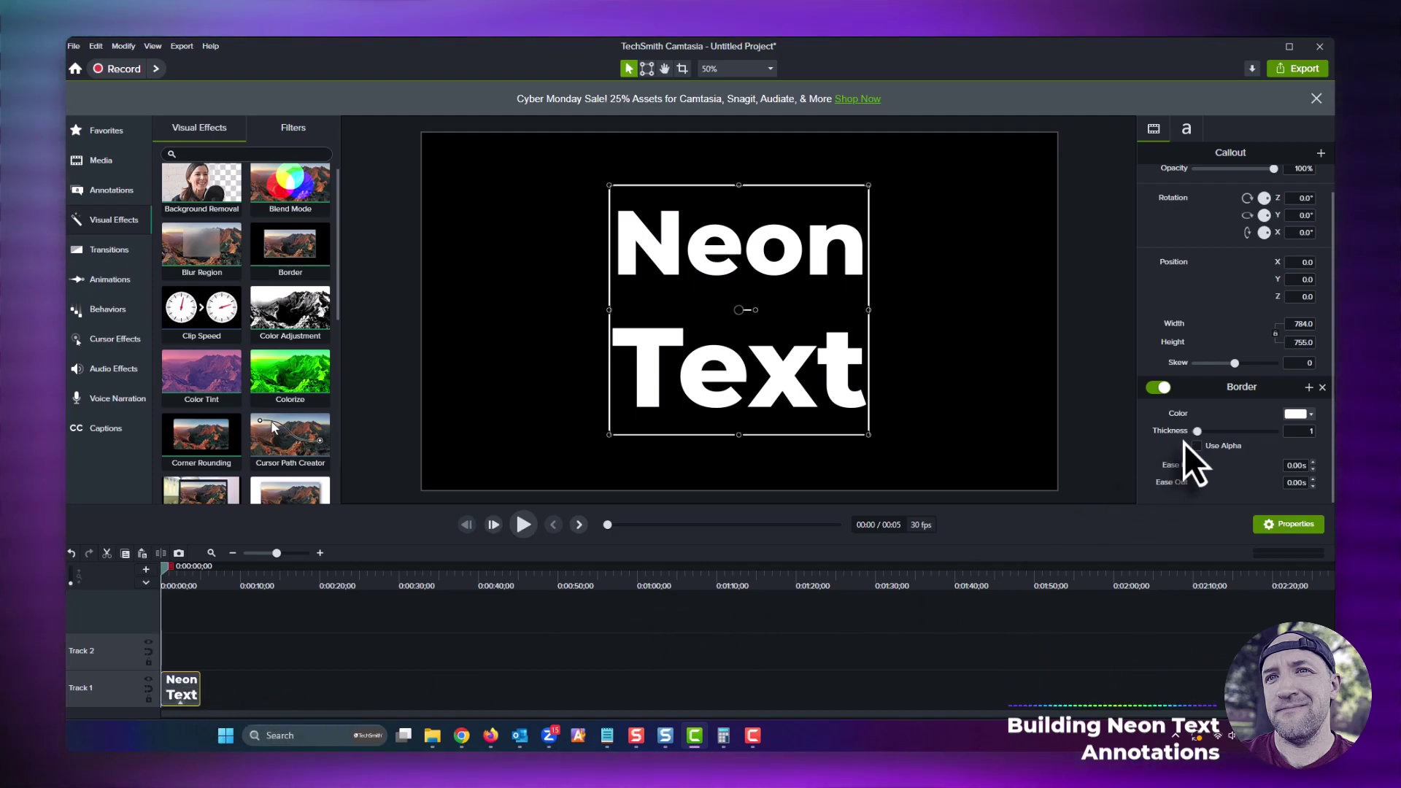
left_click_drag(1198, 431, 1220, 432)
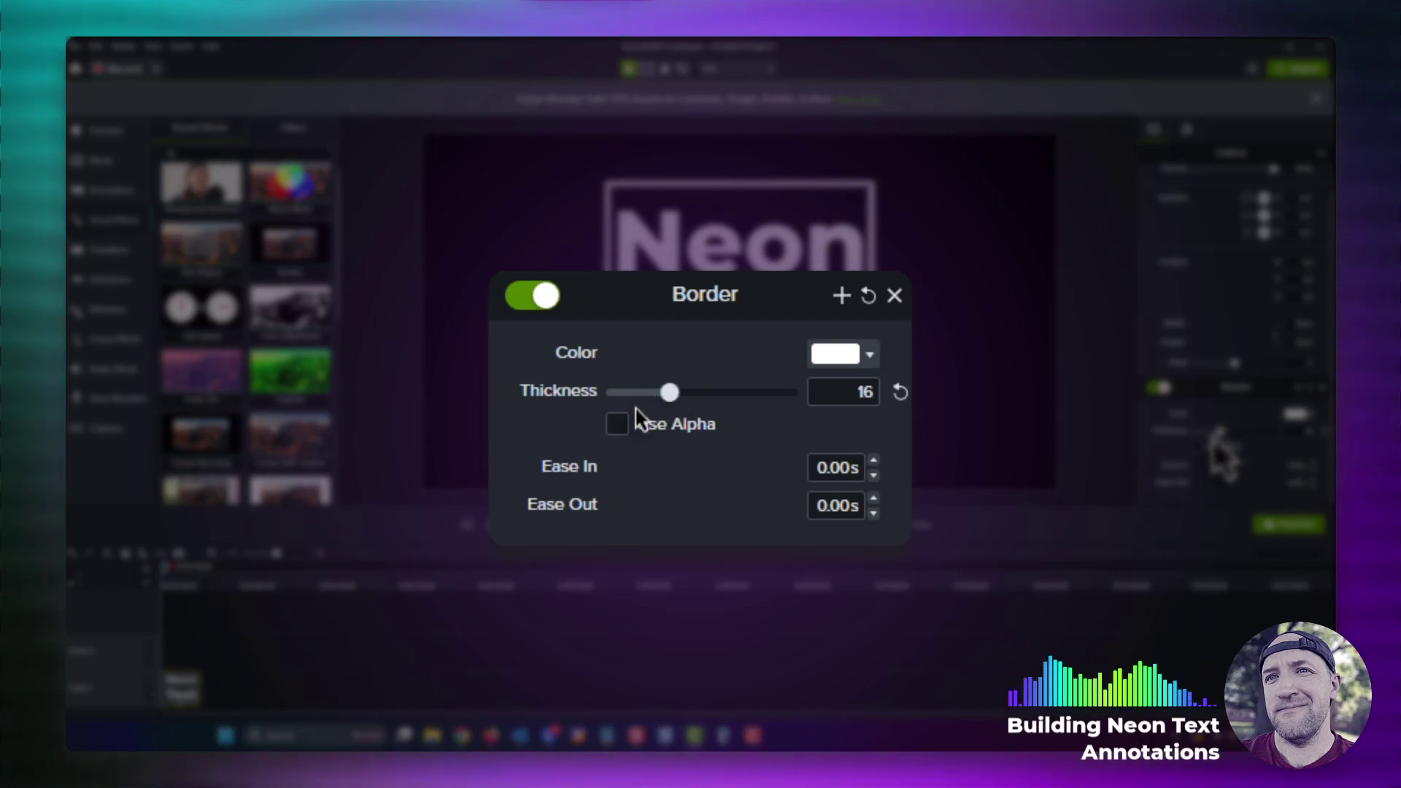
left_click(1197, 446)
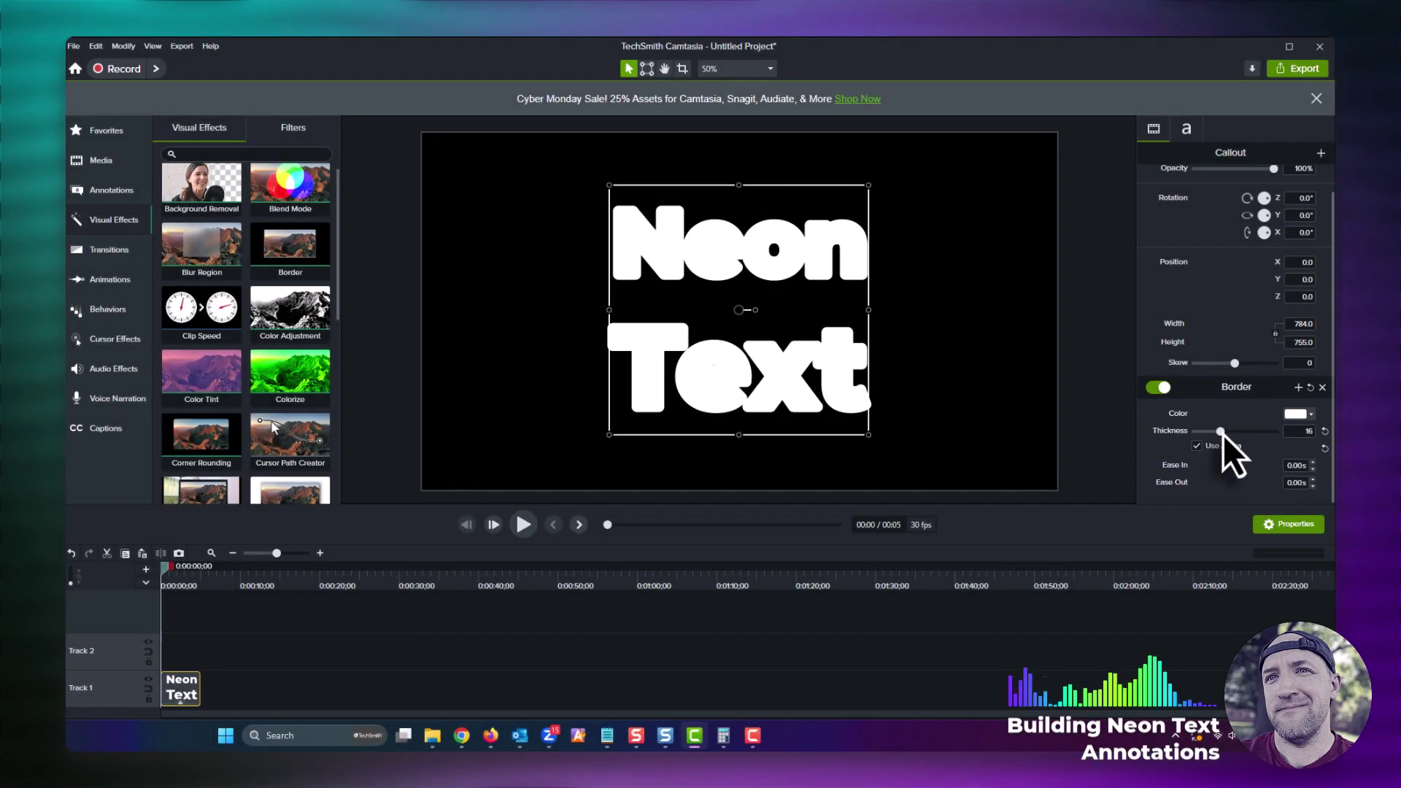
left_click_drag(1224, 435, 1237, 437)
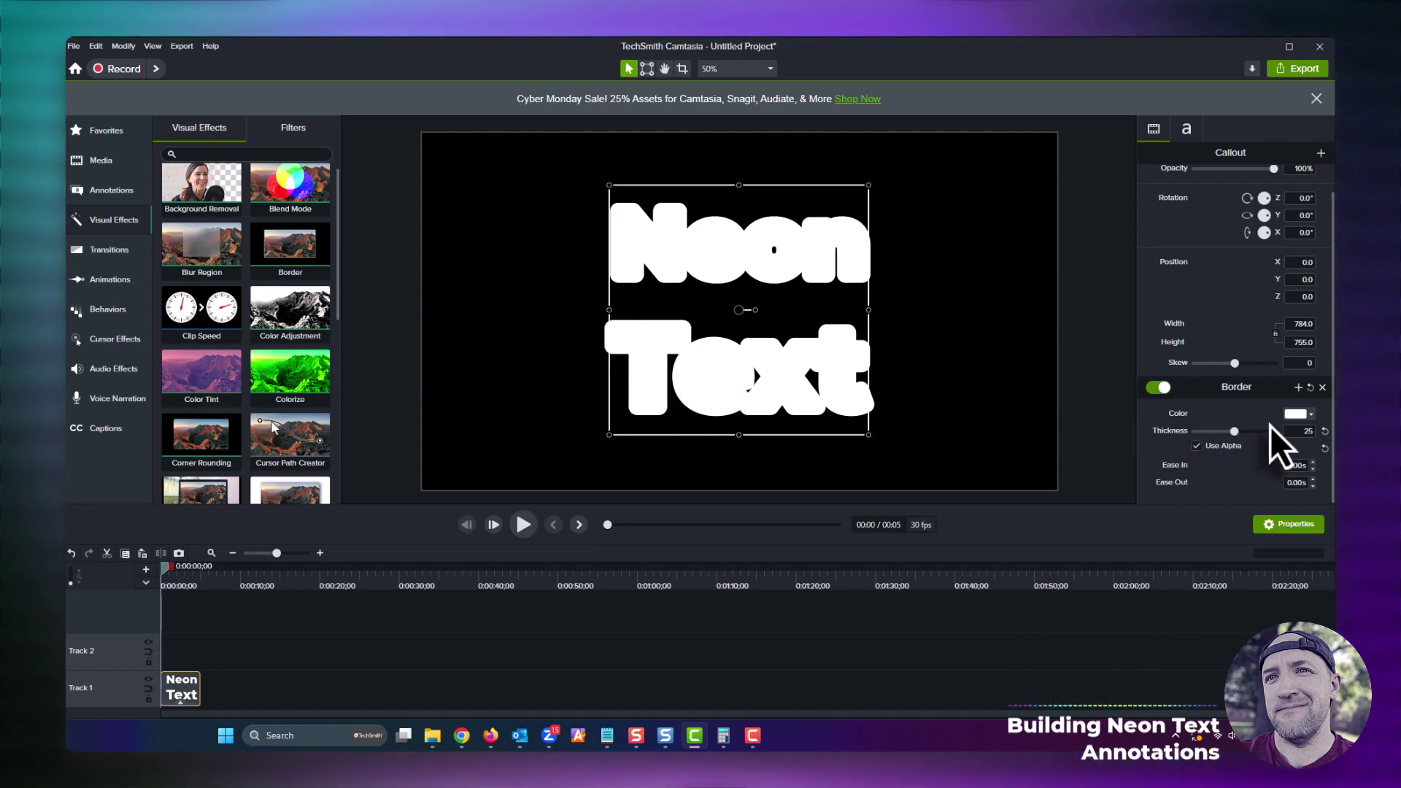
Step: Change the border colour to bright blue #0764FF
left_click(1300, 416)
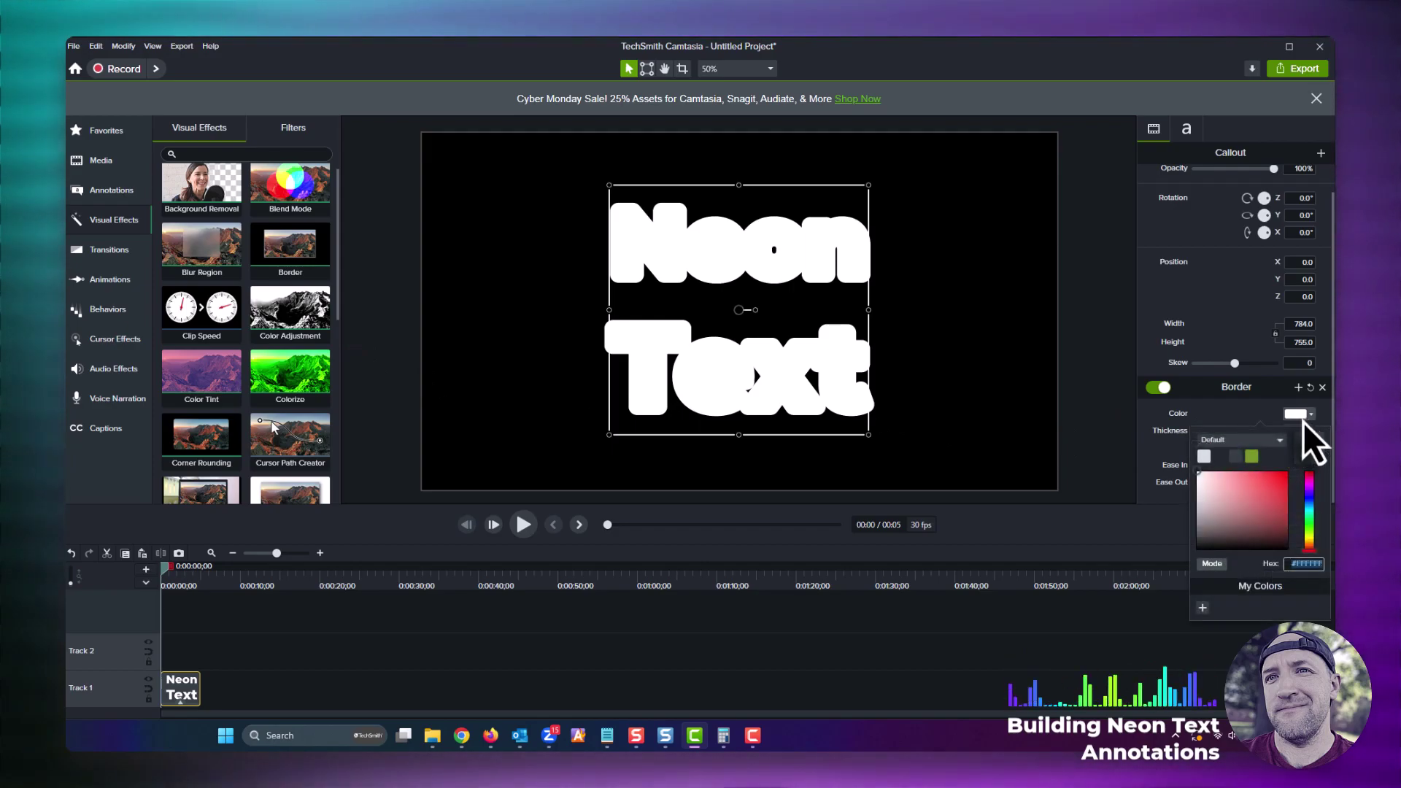
left_click(1311, 504)
left_click_drag(1276, 499, 1288, 454)
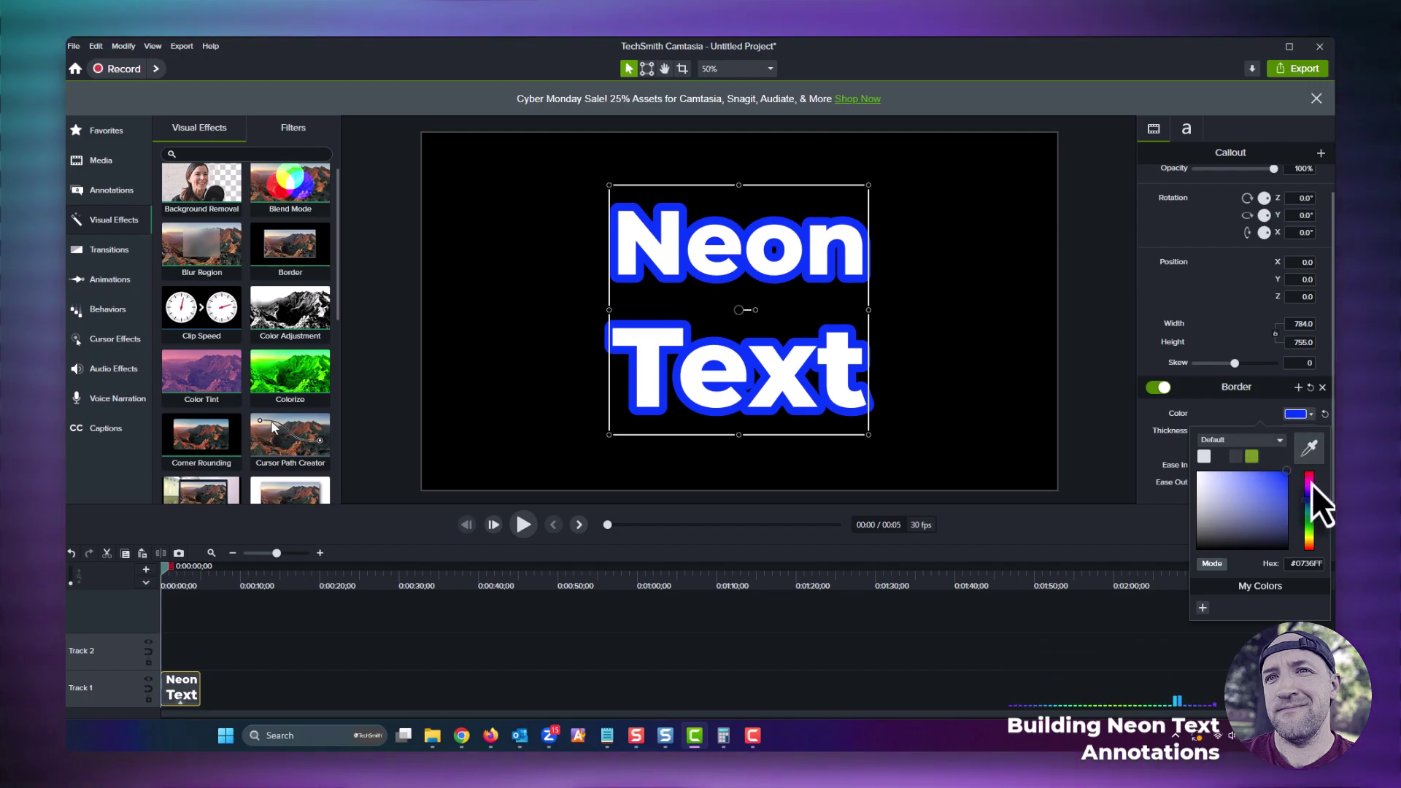
left_click_drag(1308, 504, 1309, 506)
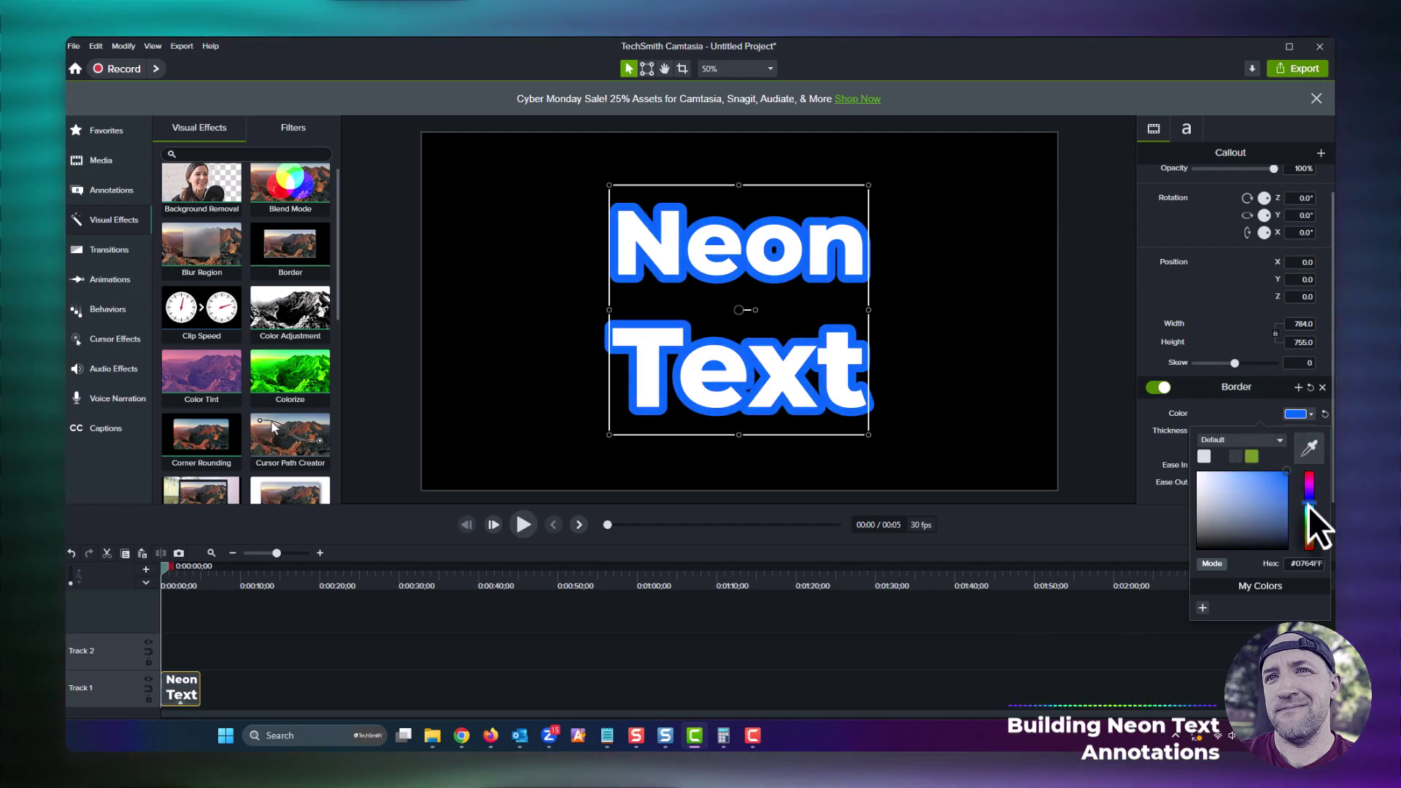
left_click(1167, 452)
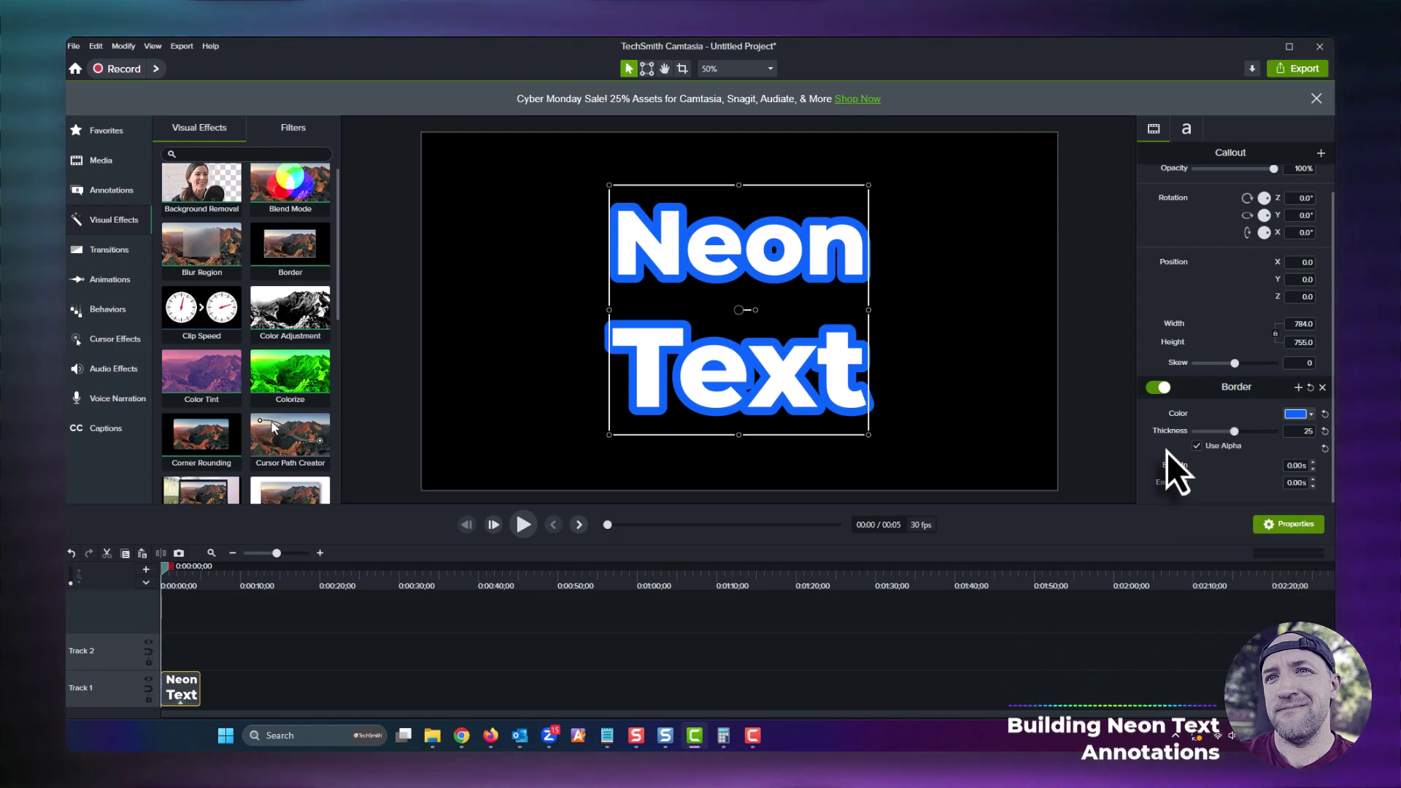
Step: Add the Remove a Color effect to the Neon Text clip
scroll(197, 332, "down", 2)
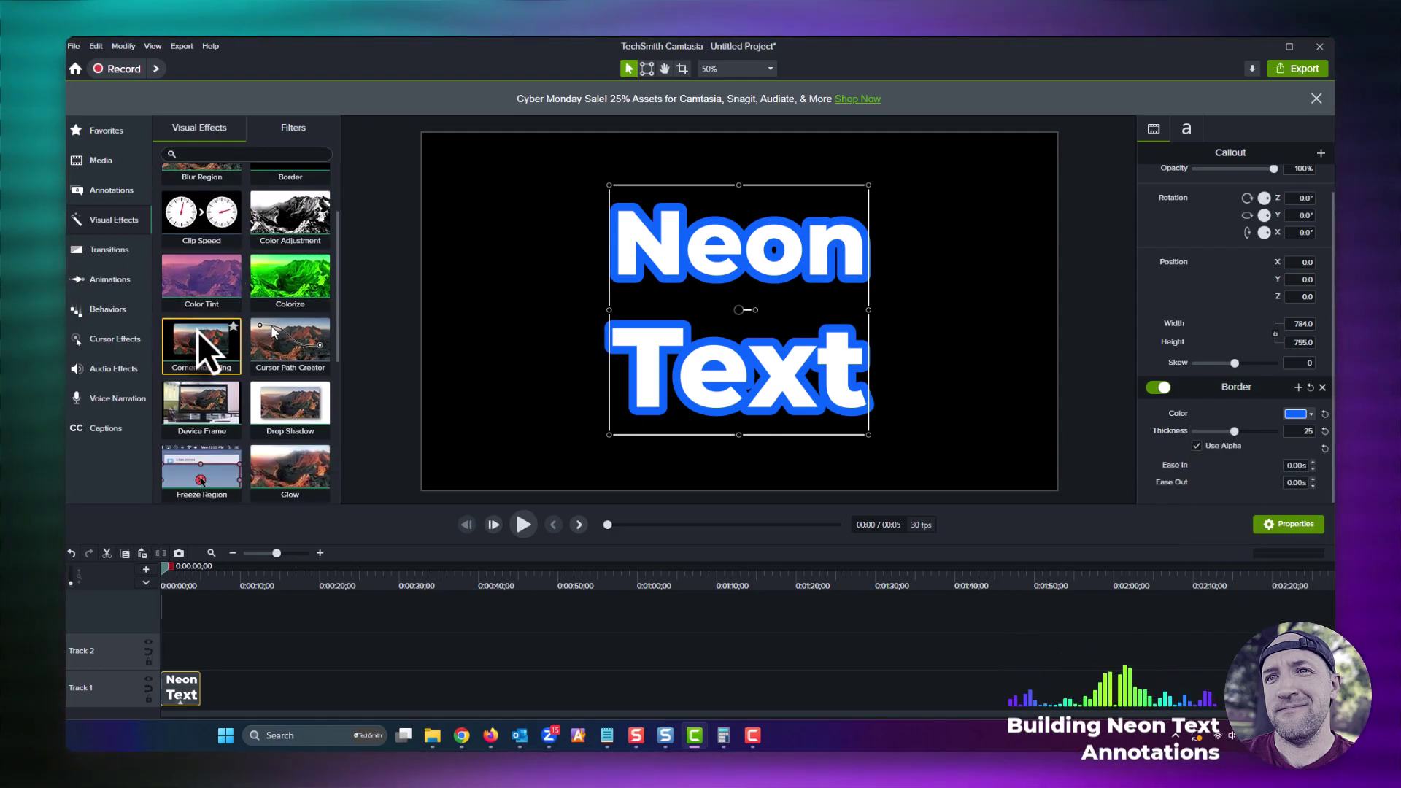
scroll(197, 332, "down", 4)
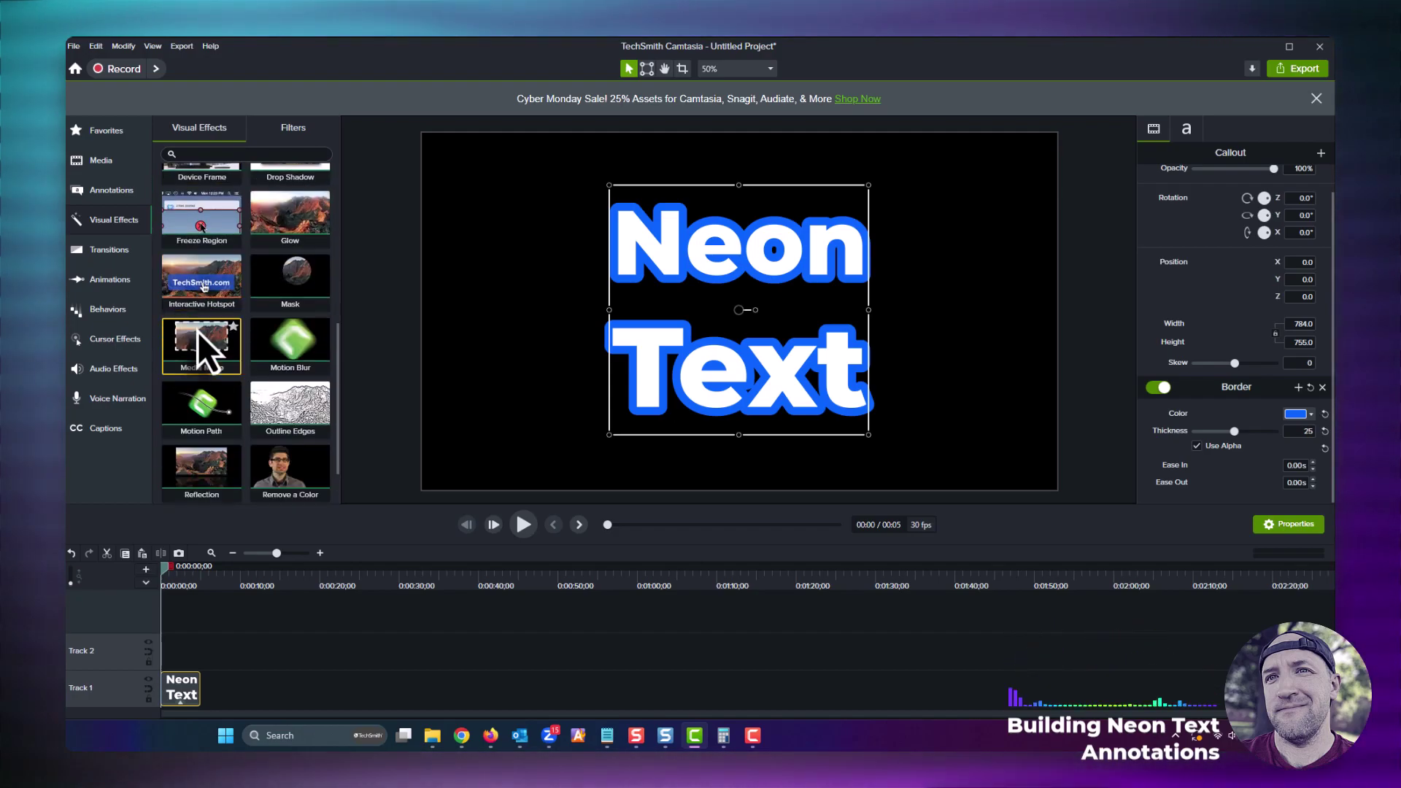
left_click_drag(197, 332, 175, 697)
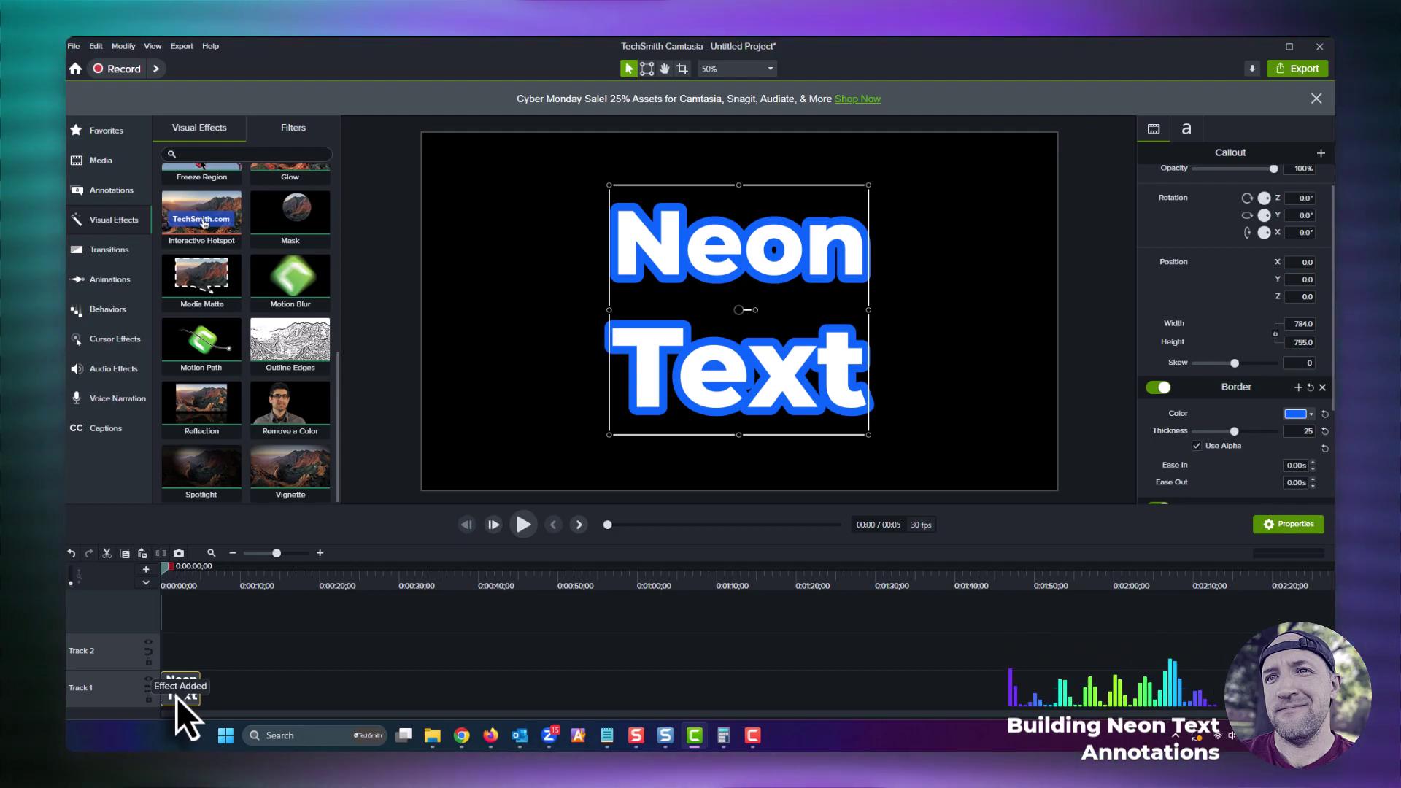
Step: Remove the white text fill via the eyedropper, with 75% tolerance and 68% softness
scroll(1197, 479, "down", 3)
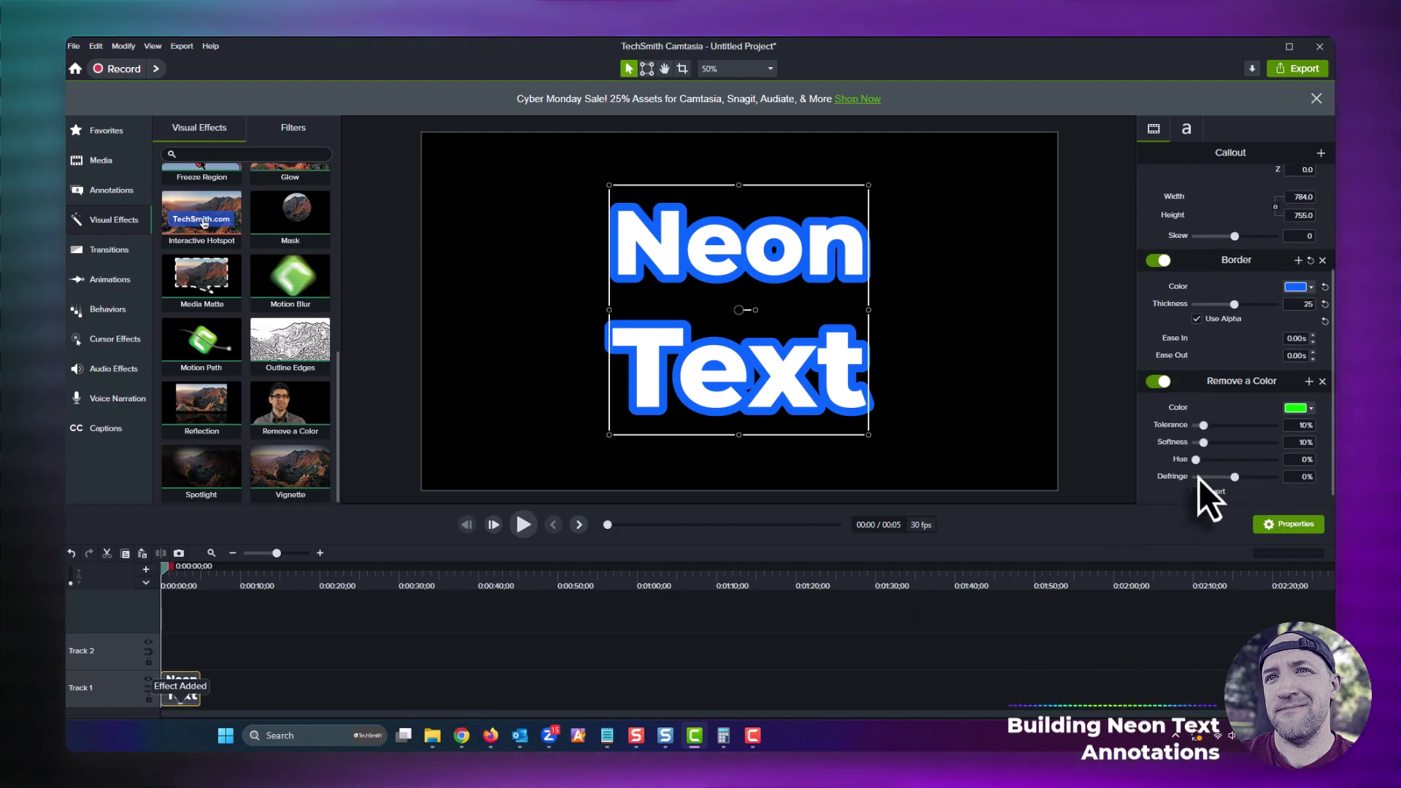
left_click(1304, 402)
left_click(1308, 429)
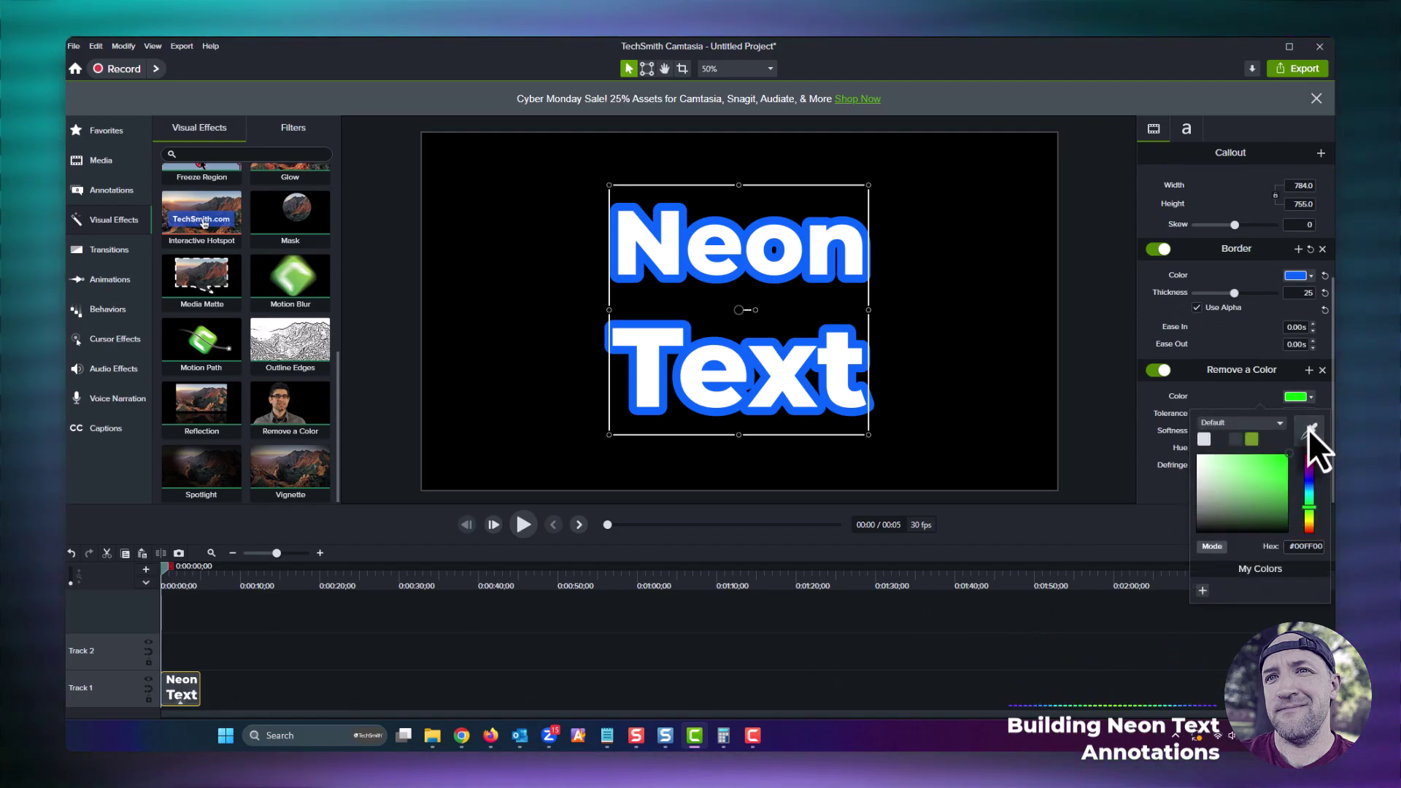
left_click(821, 243)
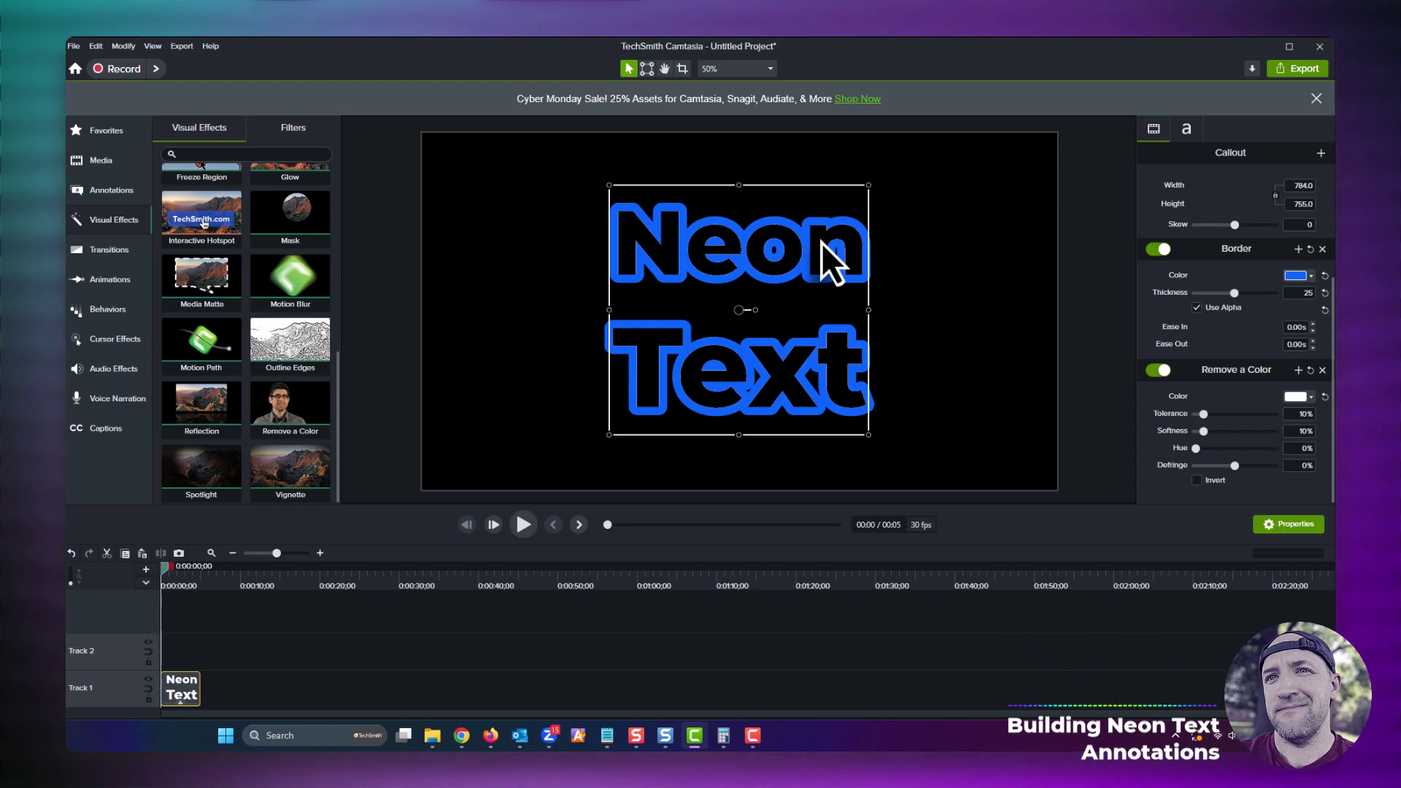
left_click_drag(1203, 415, 1248, 433)
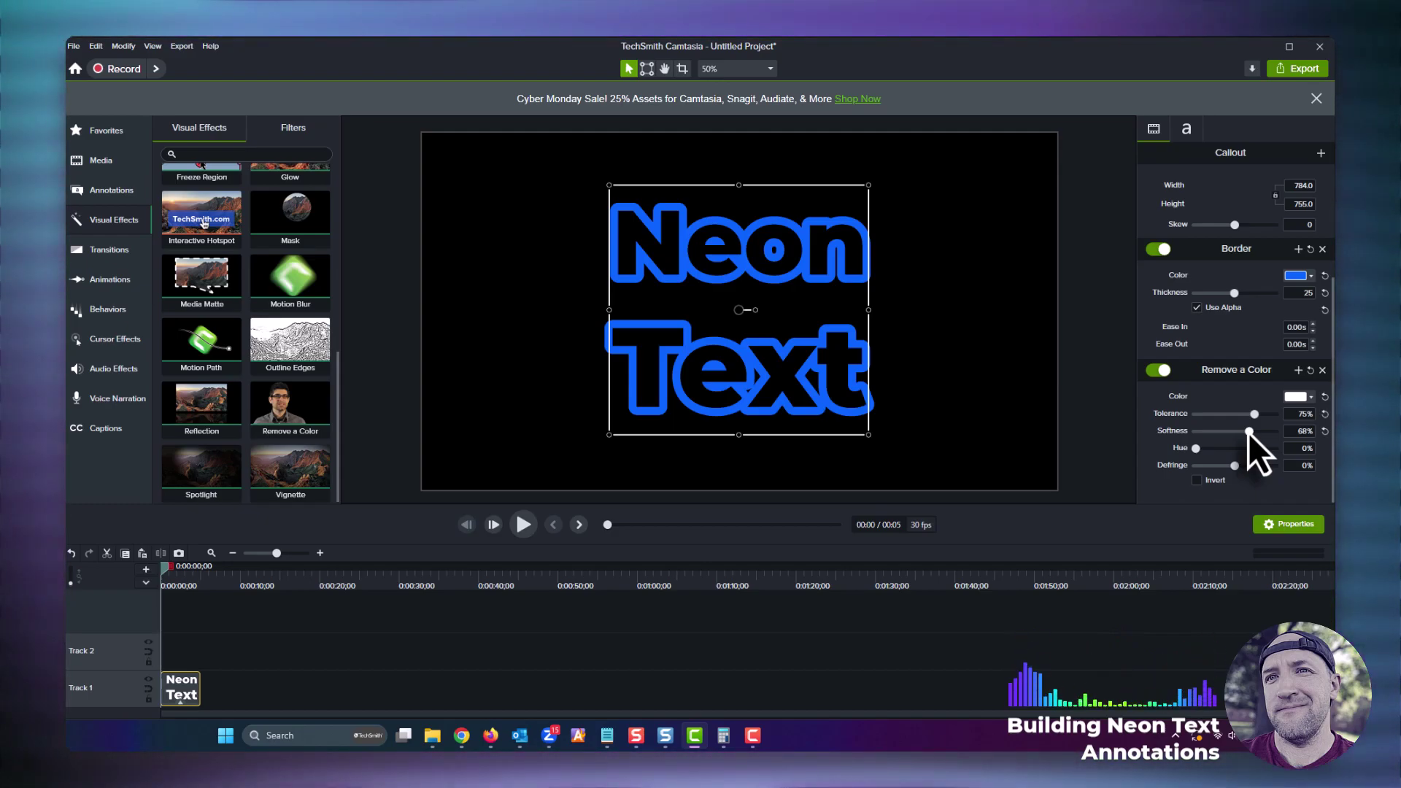
Step: Apply a Glow effect to the Neon Text clip at 85% intensity and 39% radius
scroll(307, 276, "up", 1)
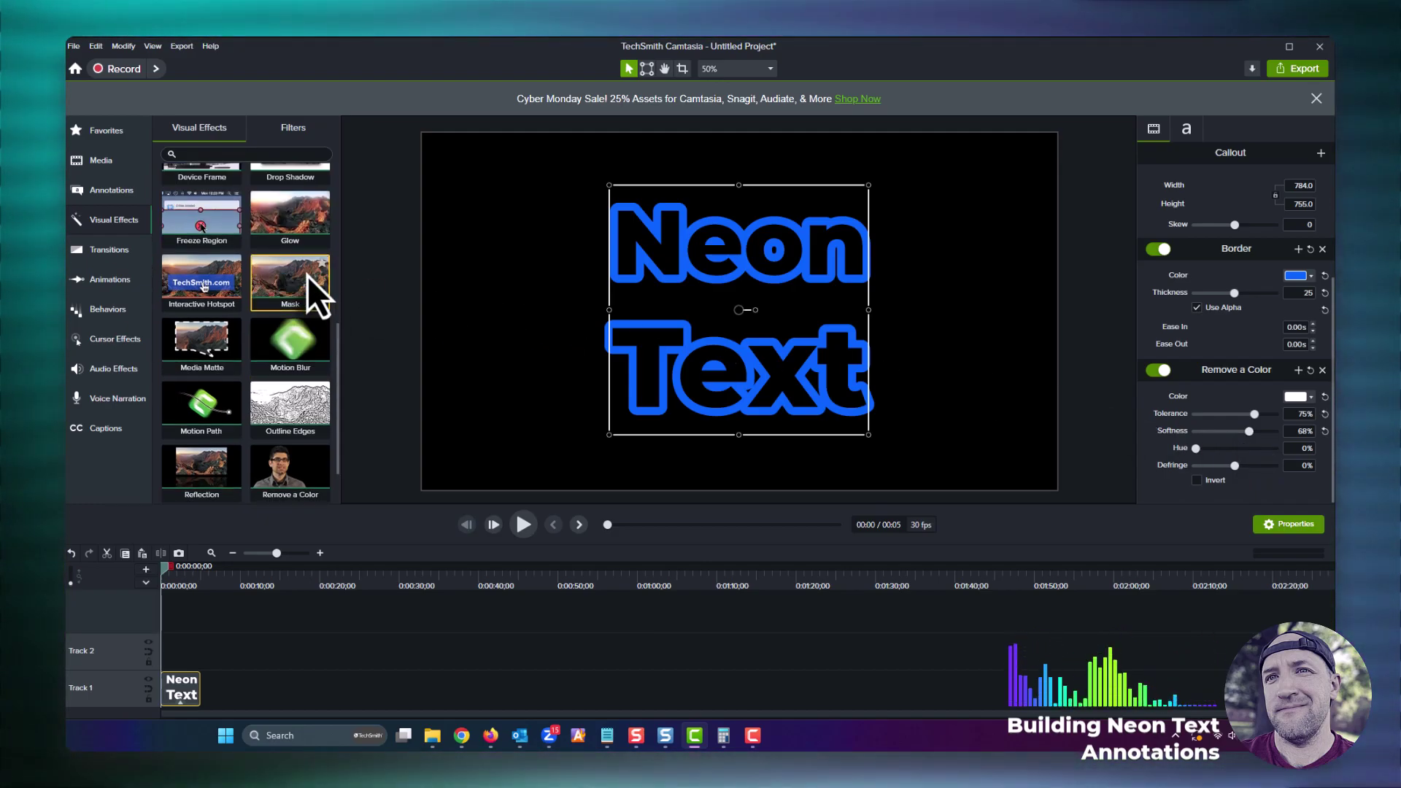
left_click_drag(302, 238, 194, 680)
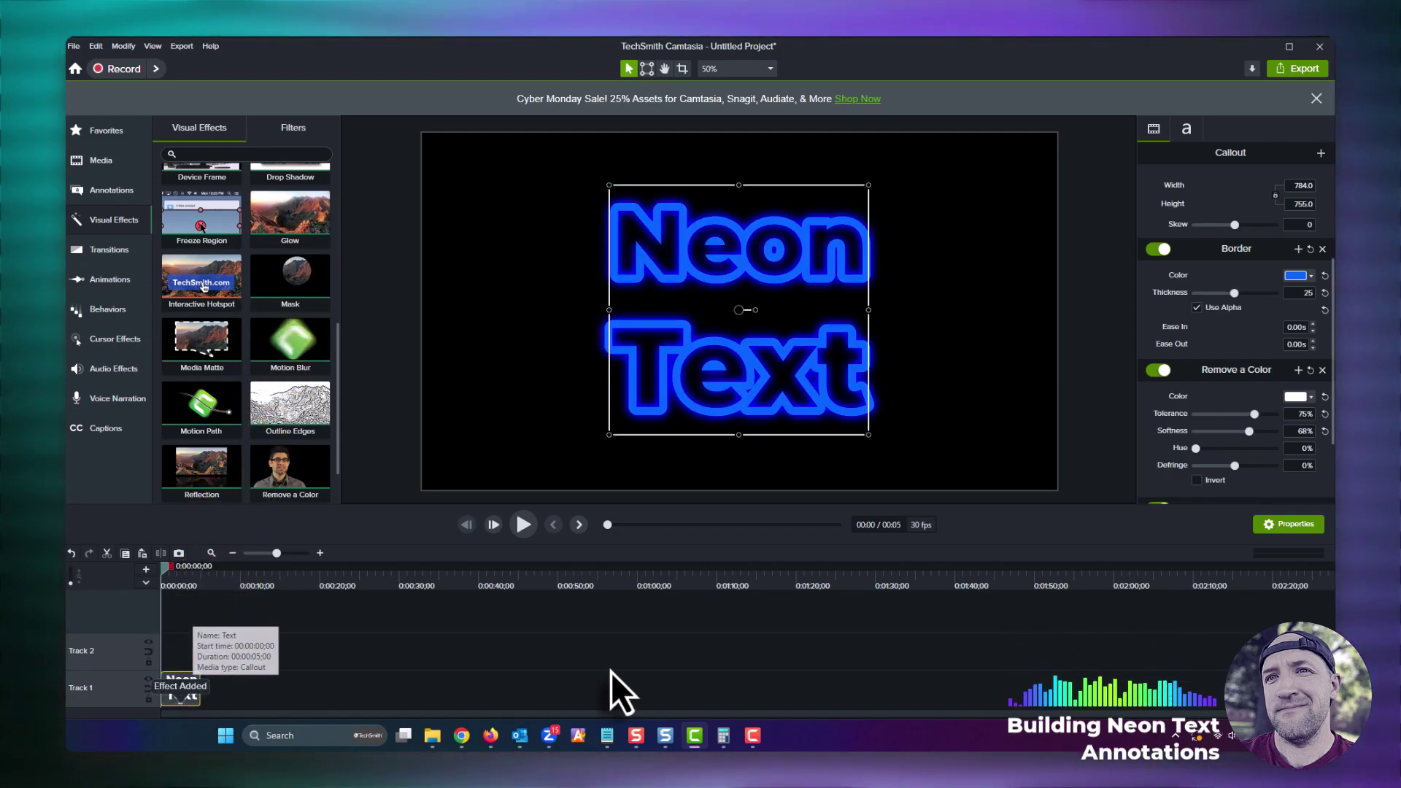
scroll(1226, 424, "down", 2)
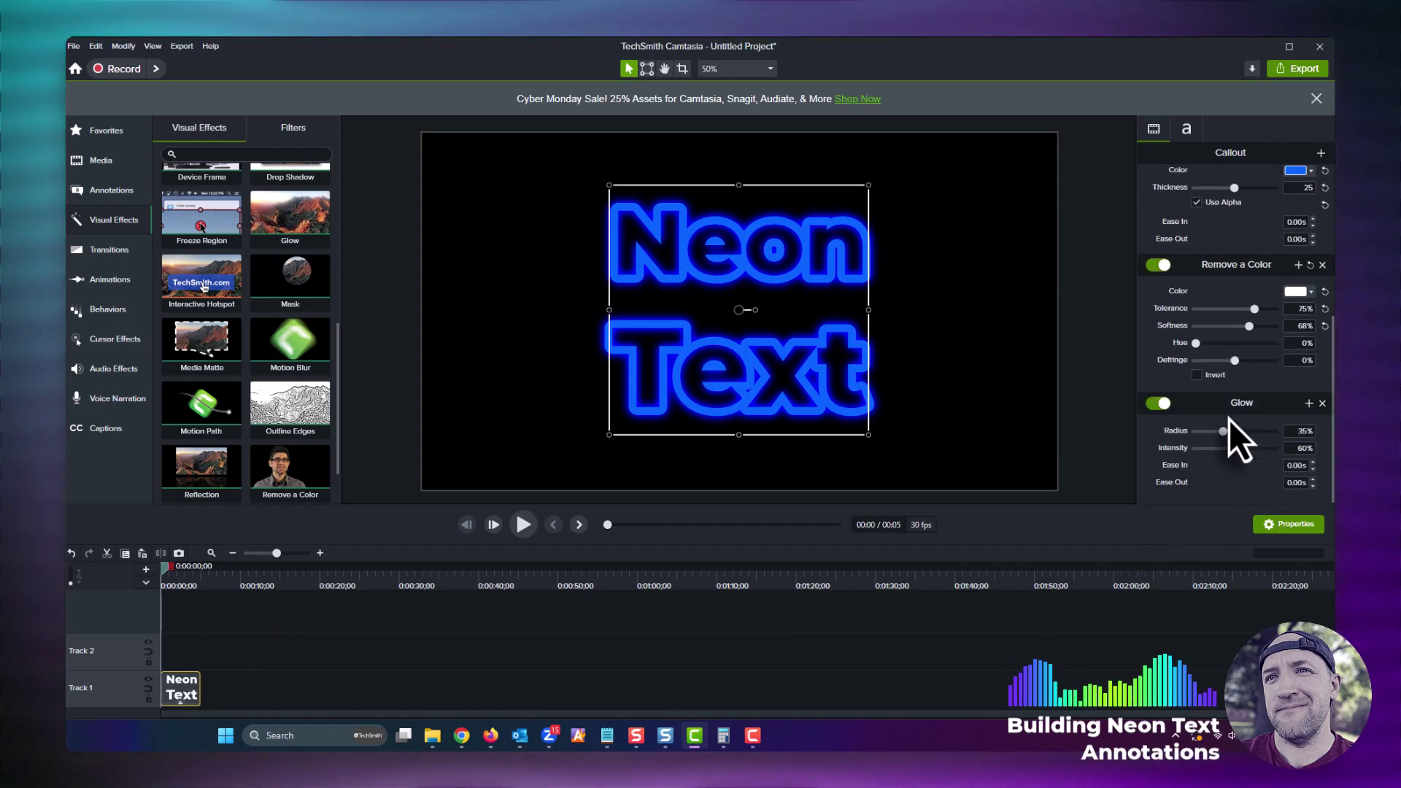
mouse_move(1244, 450)
left_mouse_down()
mouse_move(1263, 455)
mouse_move(1229, 435)
left_mouse_up()
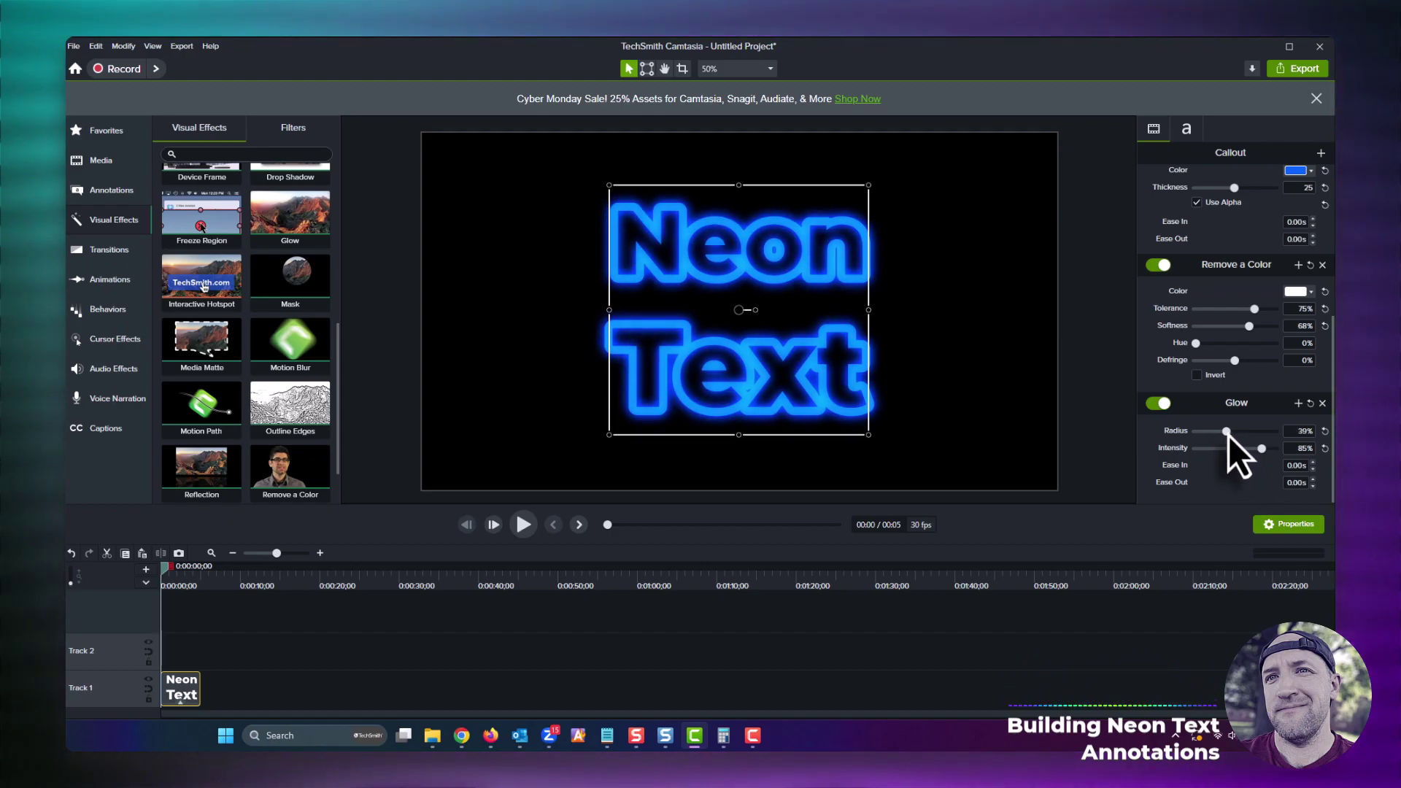
Step: Add the Glow transition to the Neon Text clip and play it back to preview
left_click(76, 246)
scroll(336, 324, "down", 2)
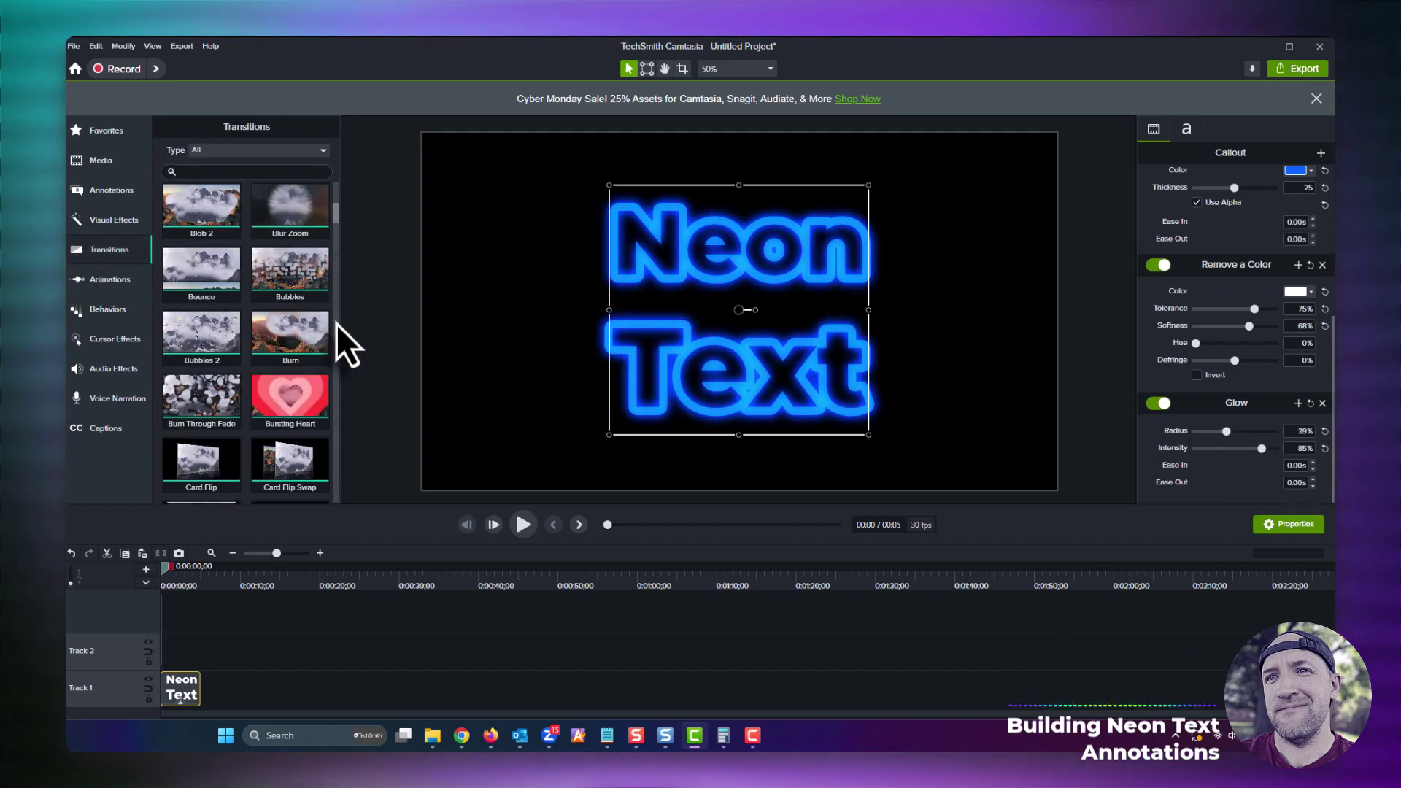
scroll(337, 324, "down", 6)
left_click_drag(322, 372, 227, 686)
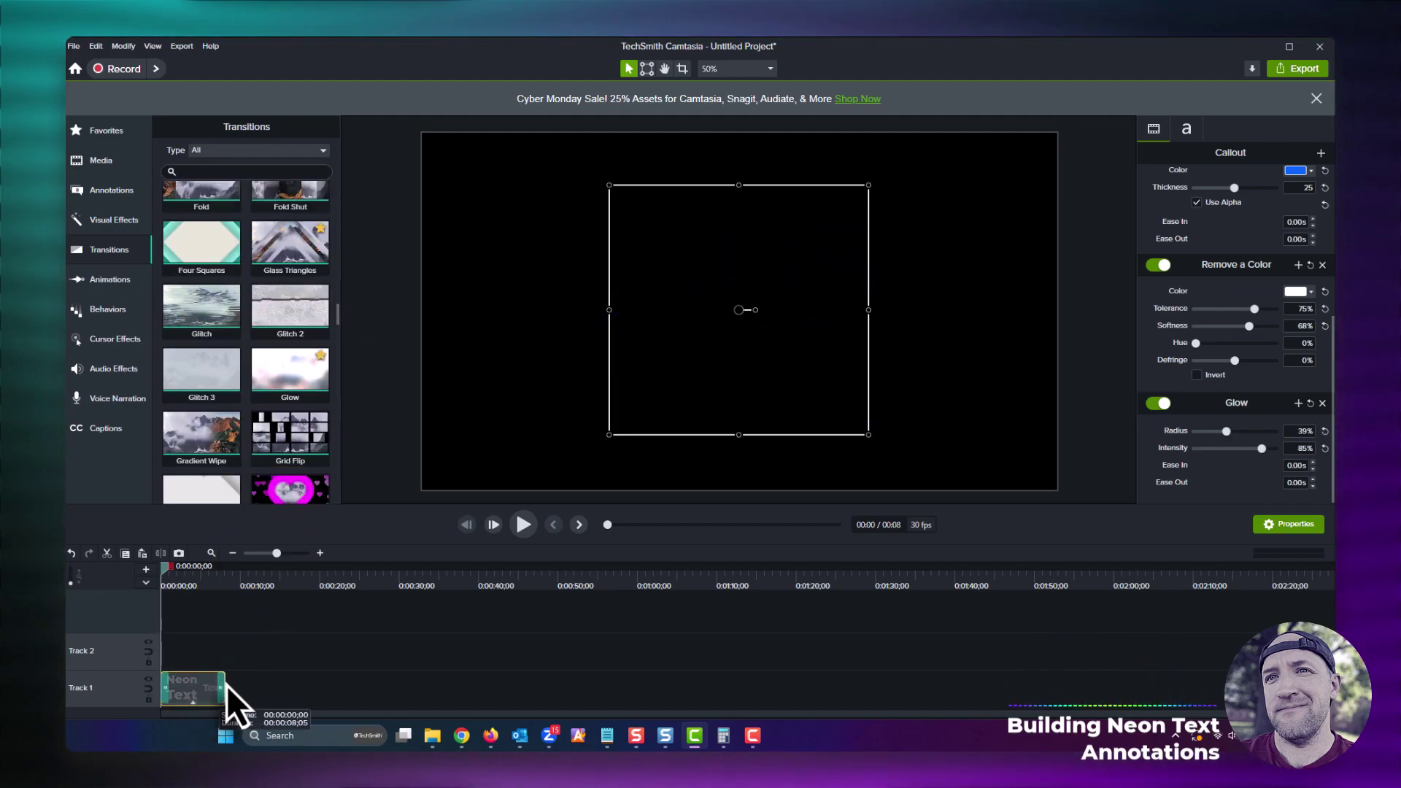
left_click(469, 603)
left_click(524, 525)
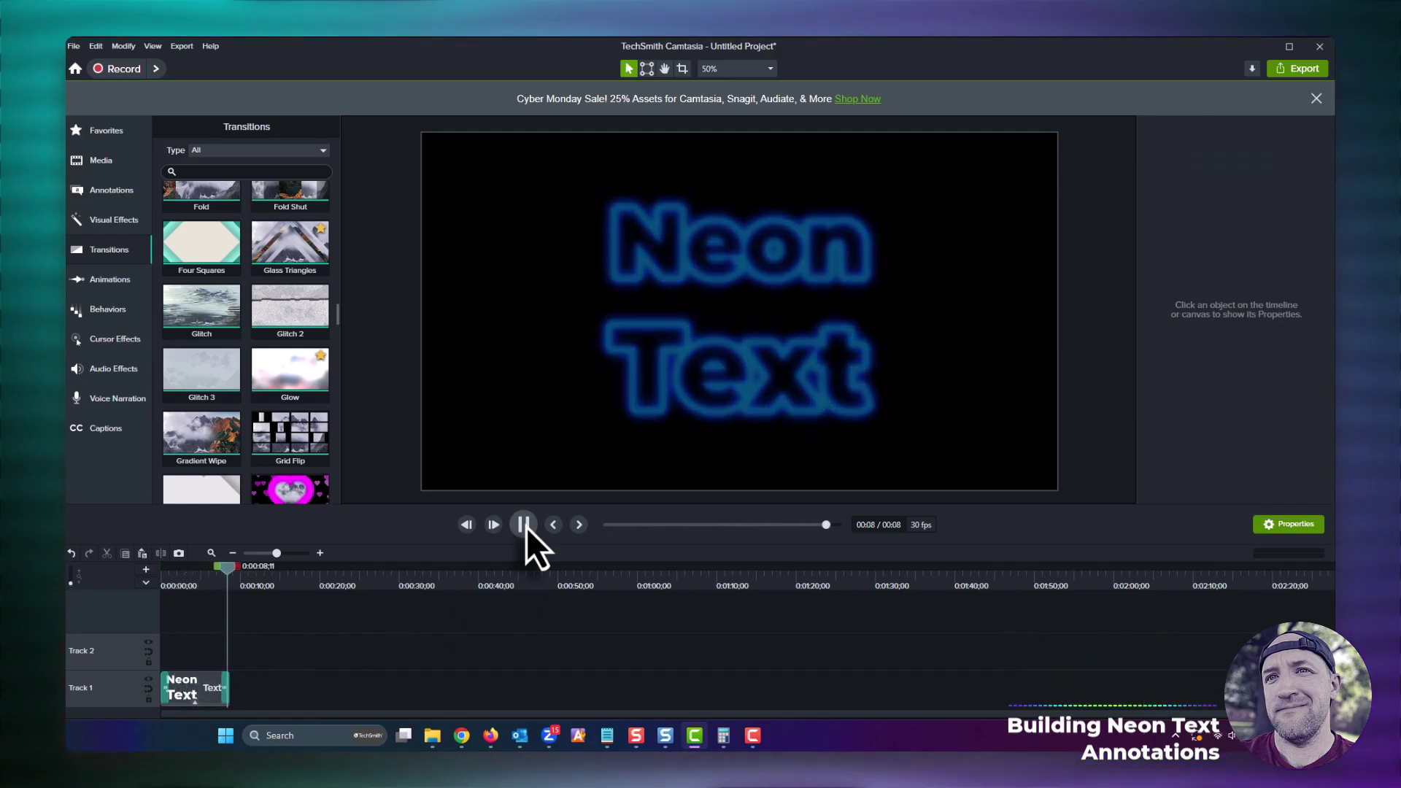
left_click(192, 689)
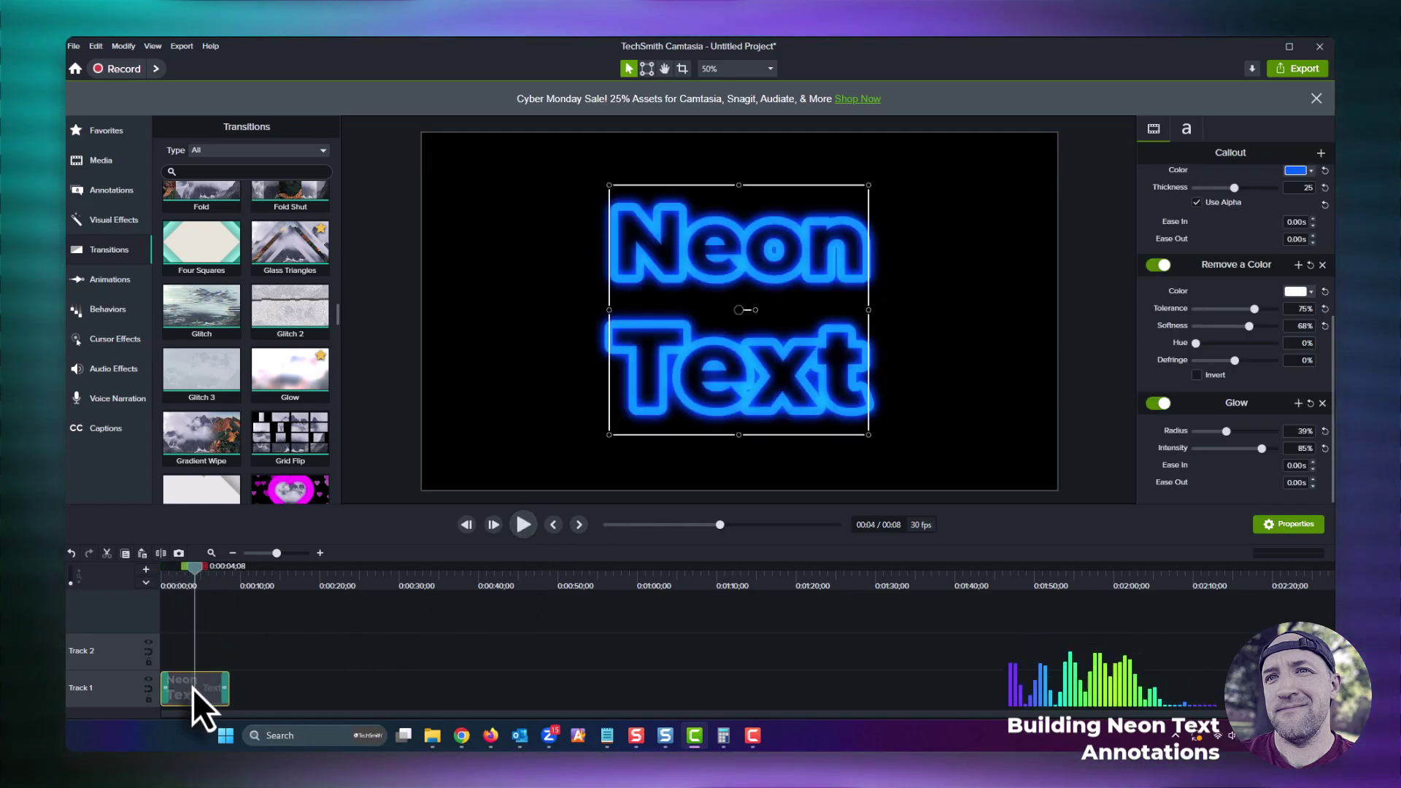
Step: Change the outline to cyan blue #079FFF and widen horizontal letter spacing to 0.22
left_click(1312, 172)
mouse_move(1310, 265)
left_mouse_down()
mouse_move(1310, 300)
mouse_move(1309, 267)
left_mouse_up()
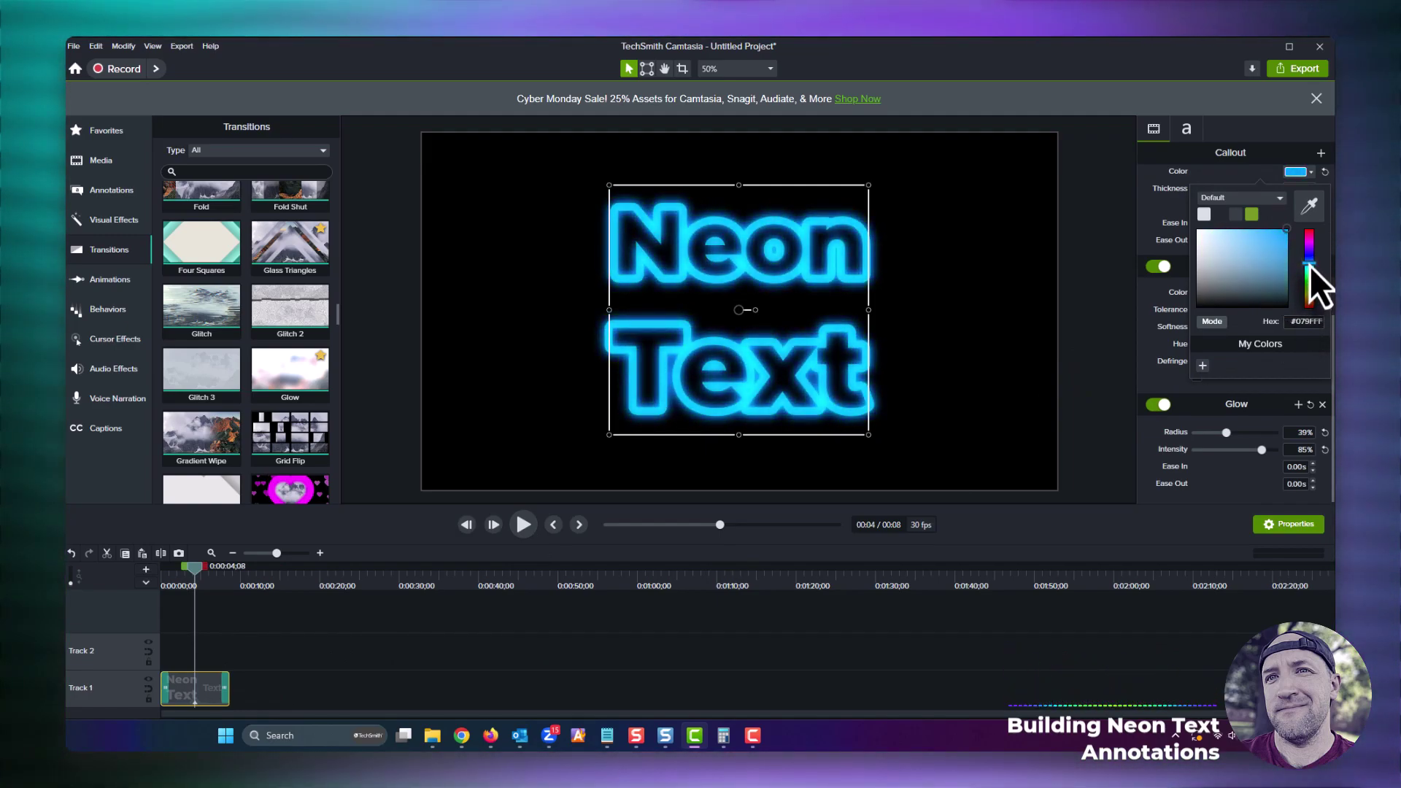
left_click(1148, 313)
left_click(1182, 138)
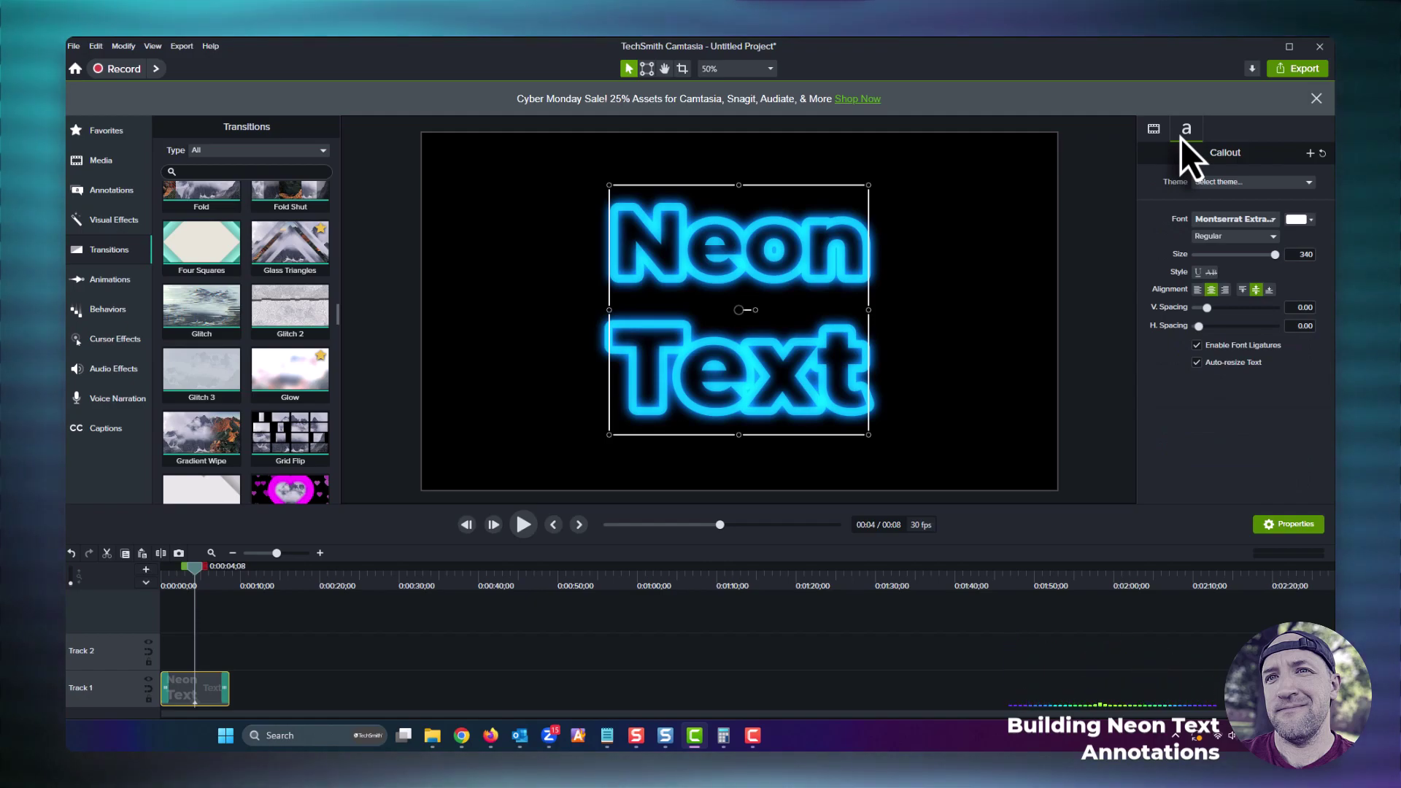
left_click_drag(1200, 327, 1204, 329)
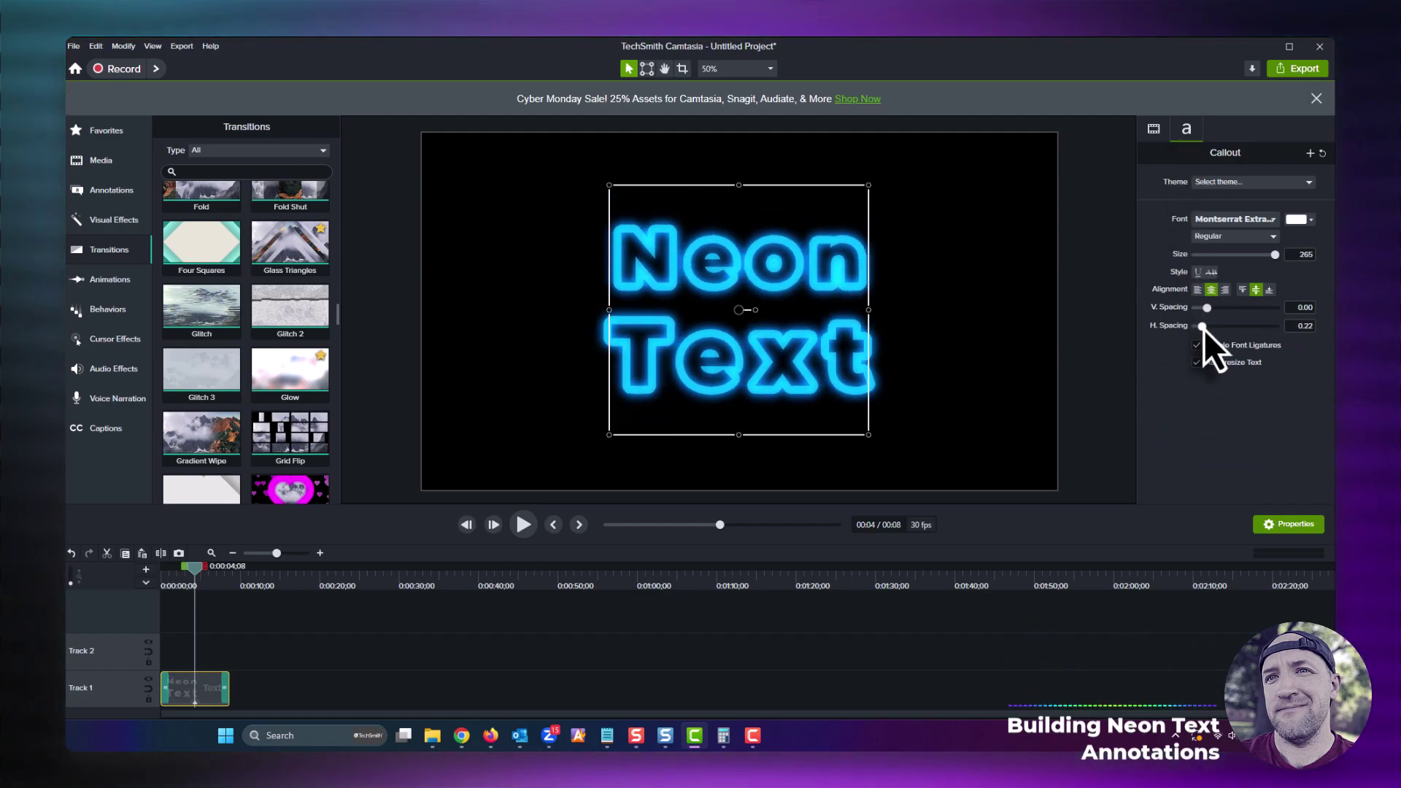